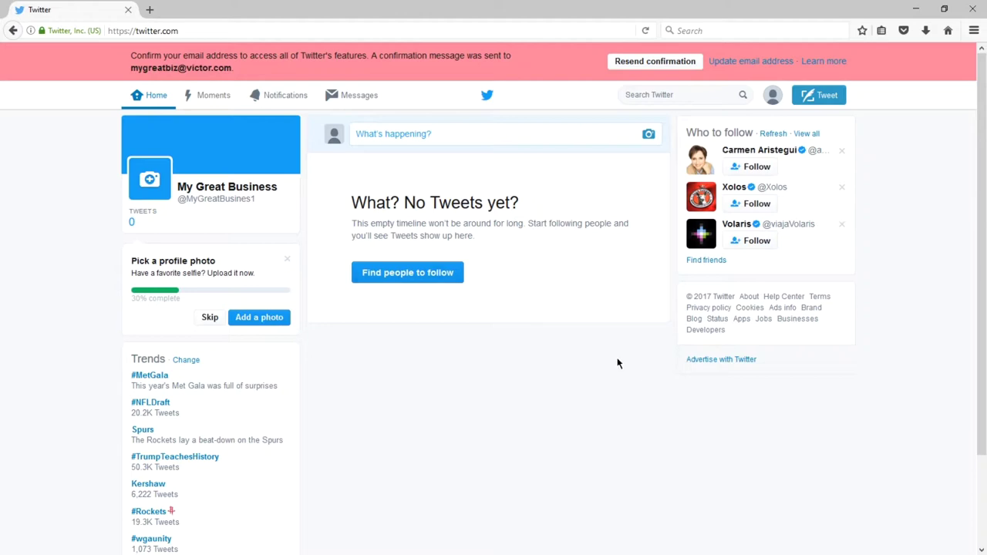
Open the account dropdown from the profile avatar at the top right of the home timeline.
left_click(773, 98)
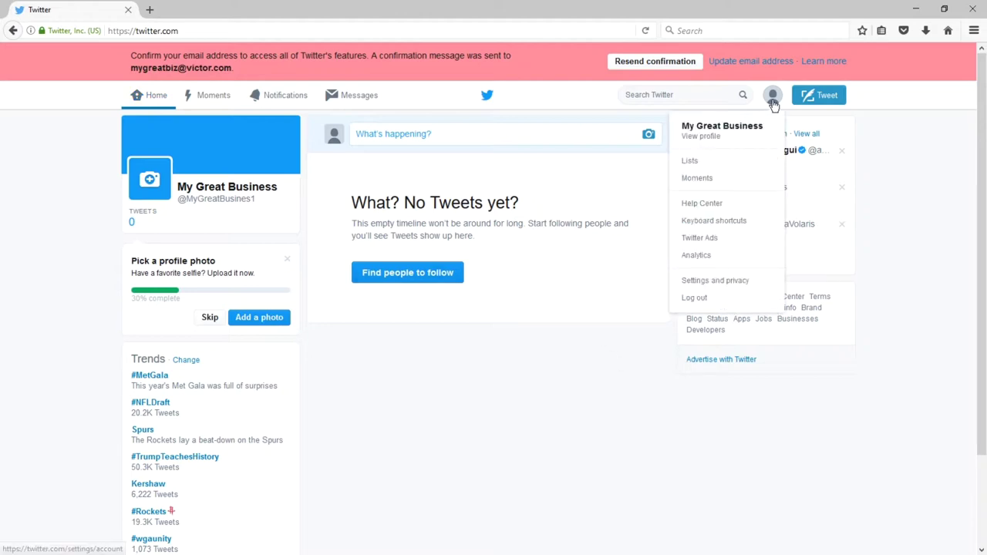
Go to the My Great Business profile page and put it into edit mode.
left_click(722, 131)
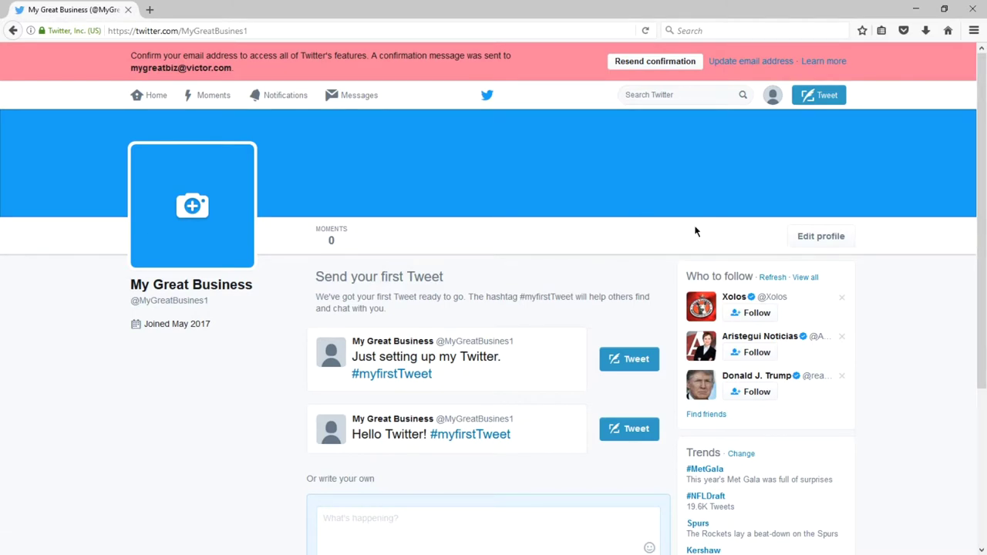
left_click(820, 238)
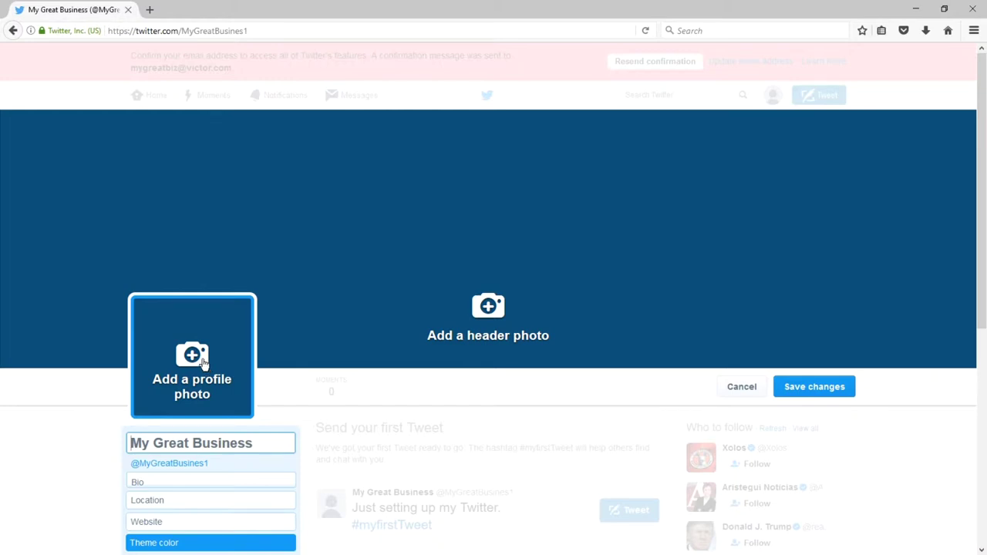
scroll(261, 303, "down", 3)
Paste a short business description into the bio, then cancel the profile edits without saving.
left_click_drag(260, 303, 107, 300)
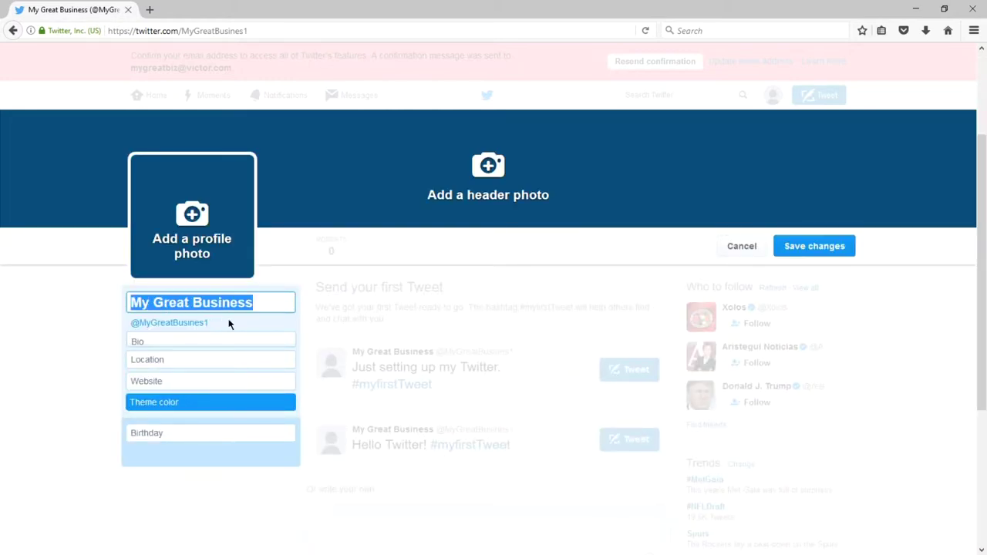
left_click(267, 307)
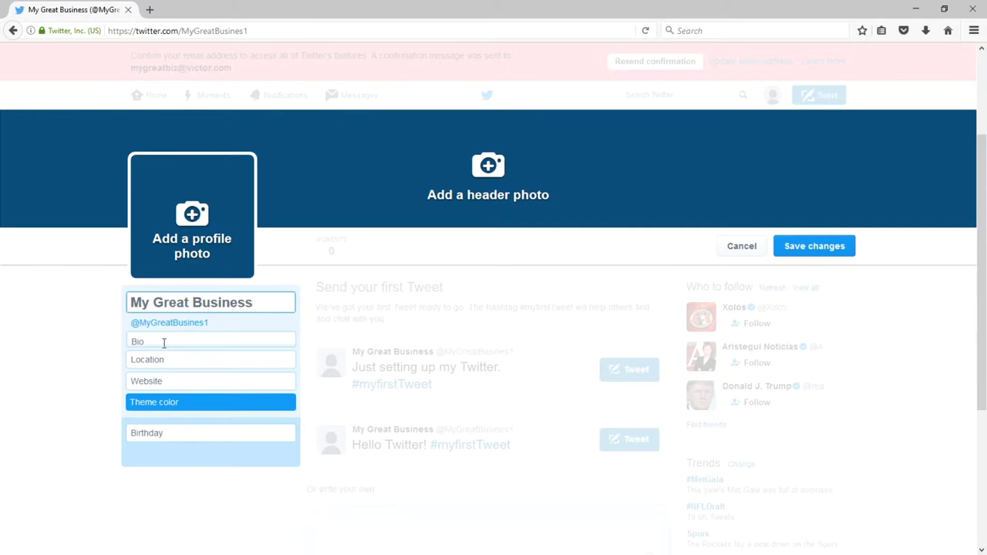
left_click(163, 339)
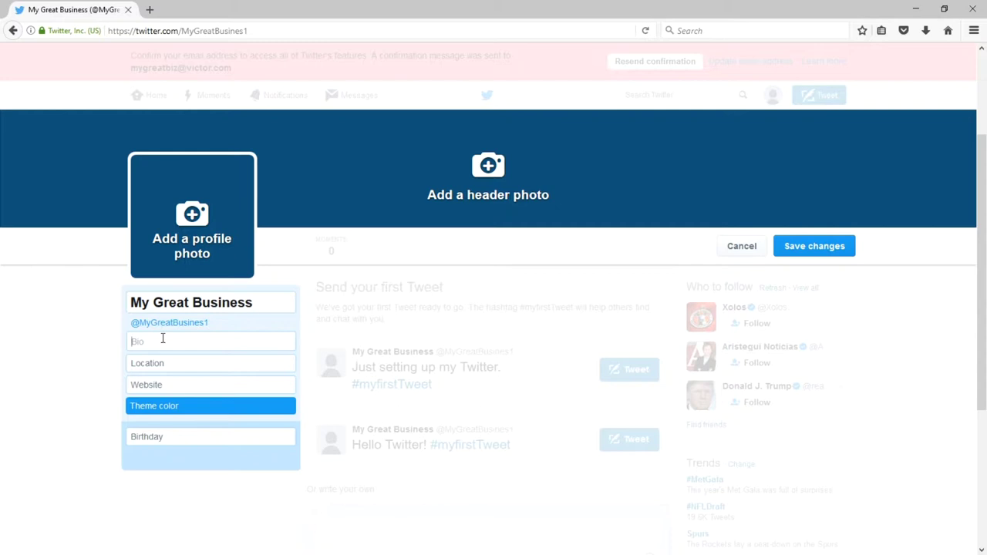
type("A great business for great people")
type(".")
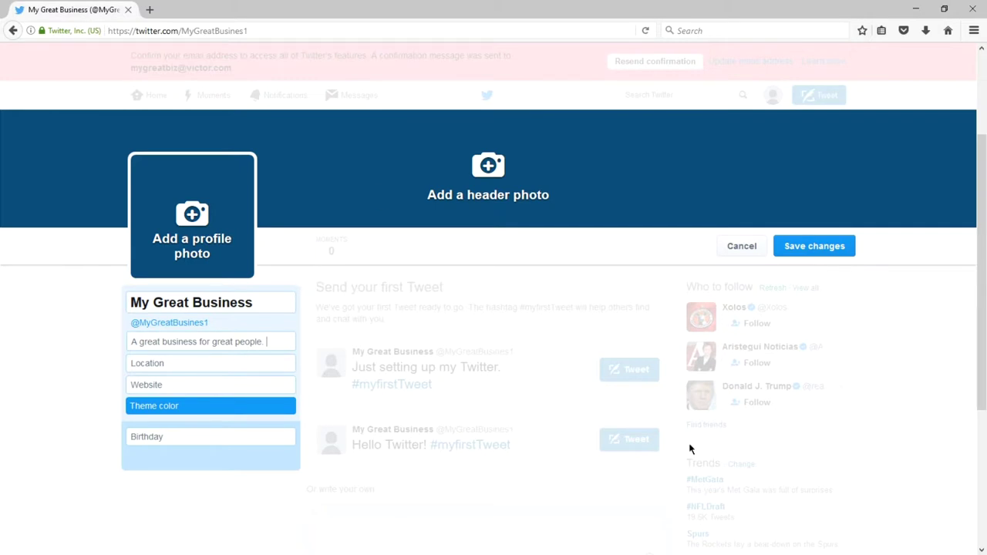
left_click(738, 248)
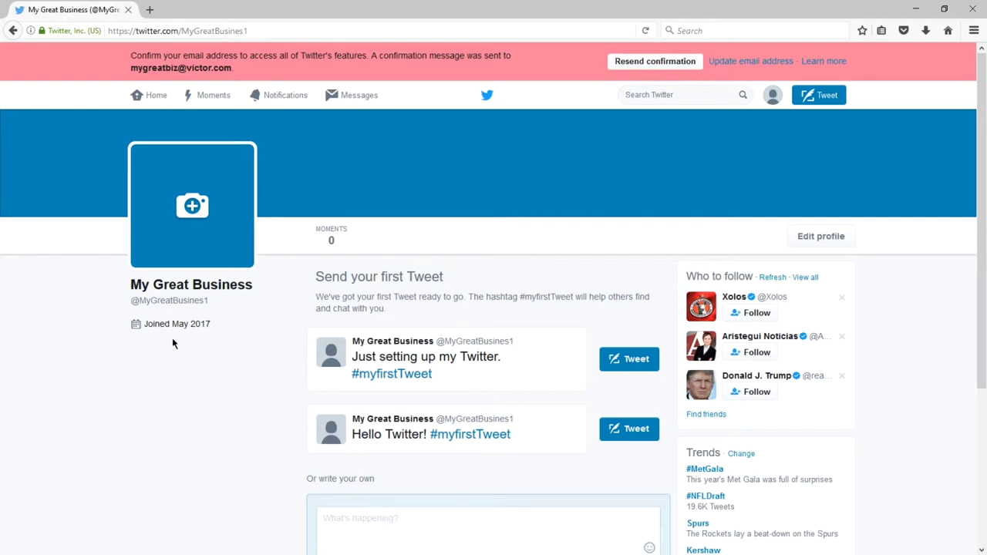
scroll(208, 346, "down", 2)
scroll(208, 346, "up", 2)
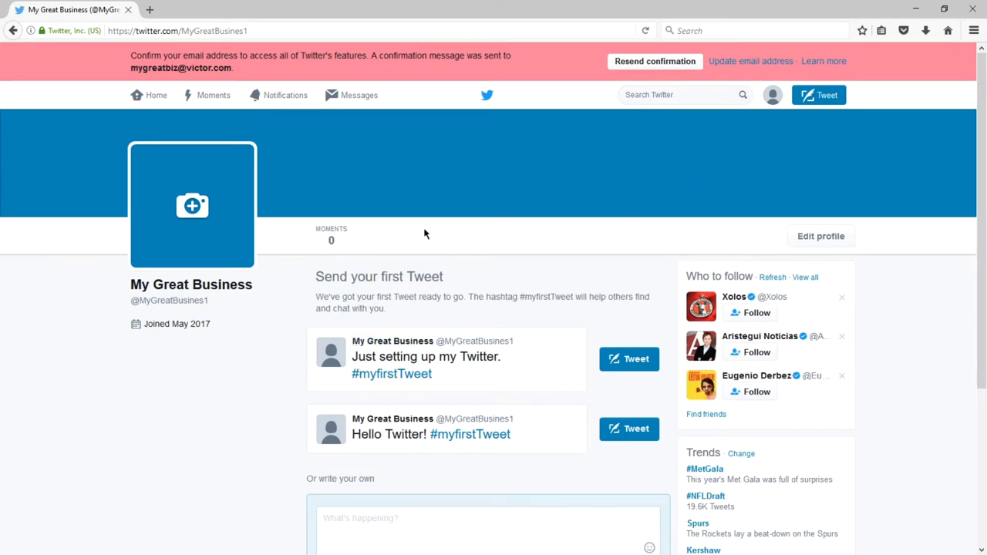
scroll(298, 323, "down", 3)
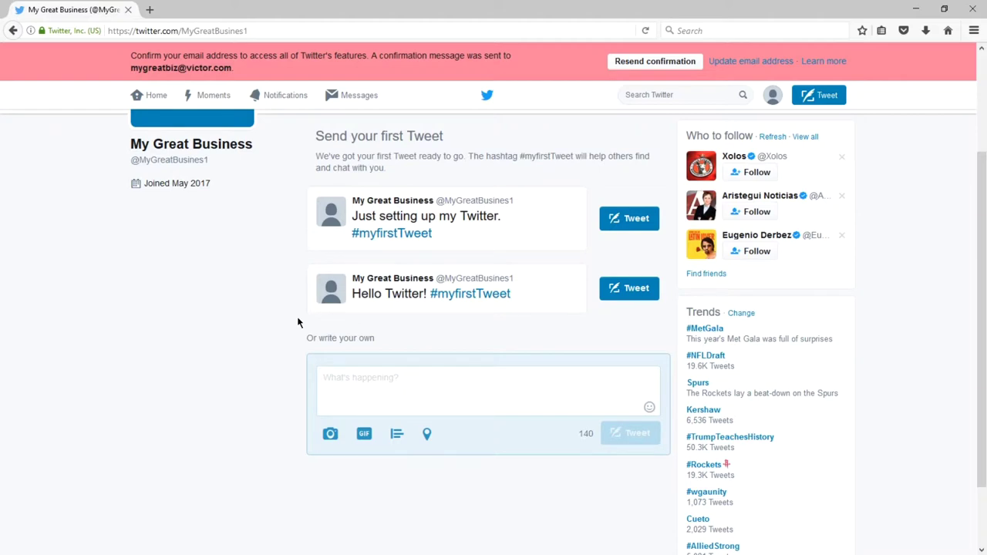
left_click(396, 384)
type("kljadfk jkdjf k")
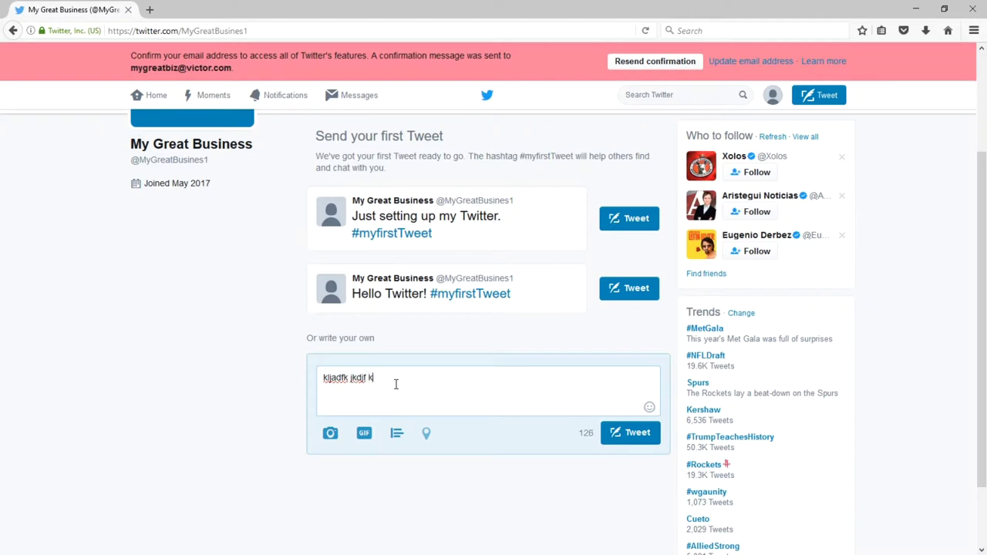
type("dfj kdjf kdfj kdfj kdfj kdfj kdf")
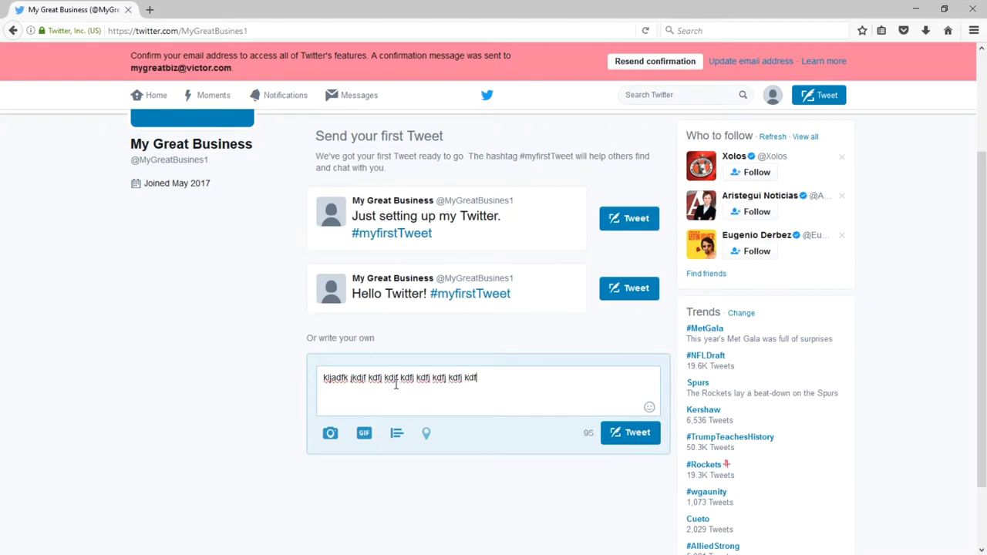
type("j kdf jdkfj dfkjd kdfj kfd jdfkj ")
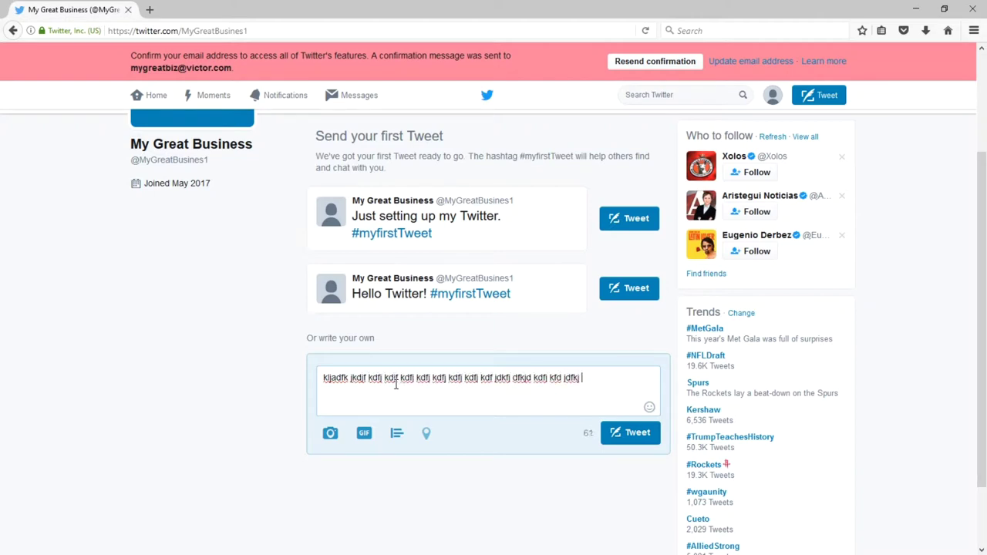
type("fdkfjd kdj fdkj dkfjd kj dfkd ")
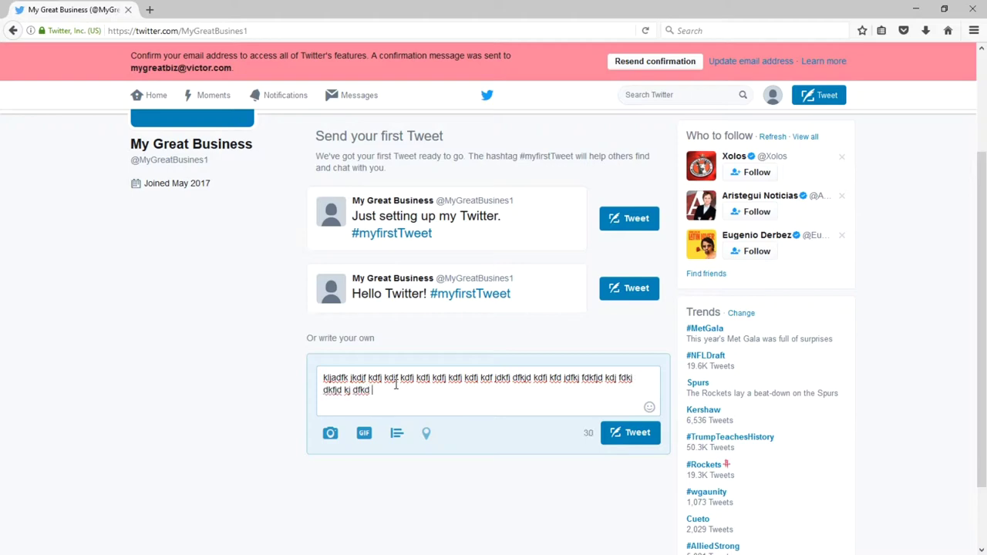
type("fdkjdf jdfkdfjdf dkf")
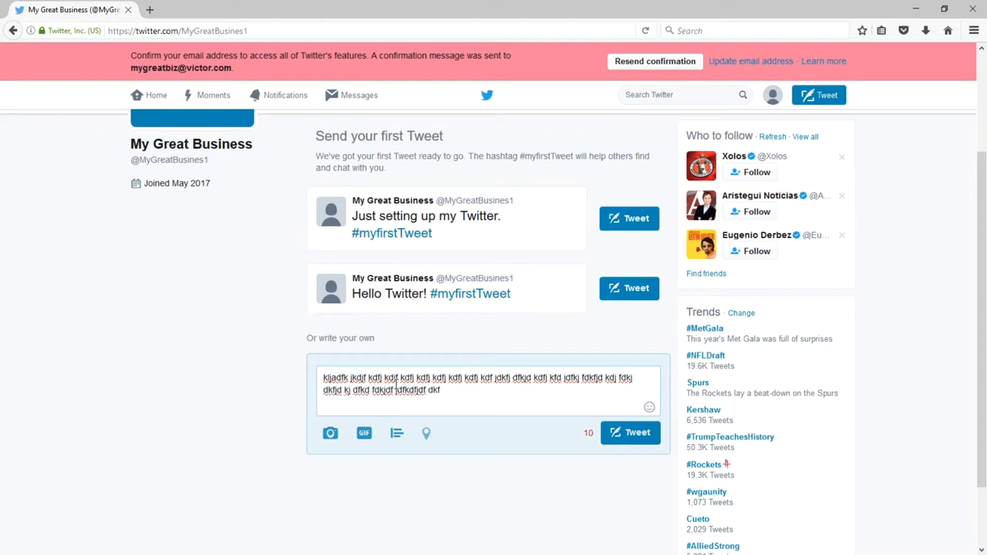
key("ctrl+a")
key("BackSpace")
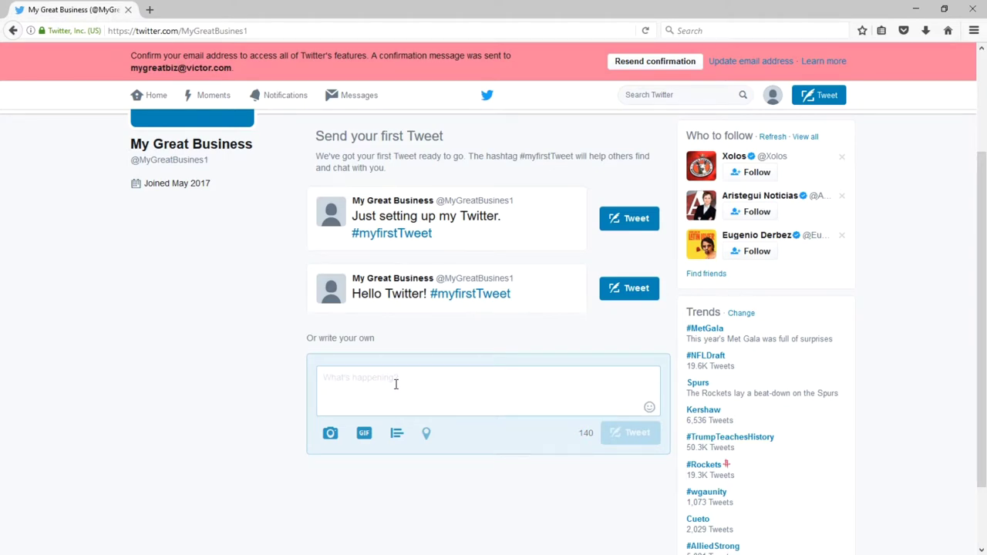
key("ctrl+plus")
key("ctrl+plus")
key("ctrl+plus")
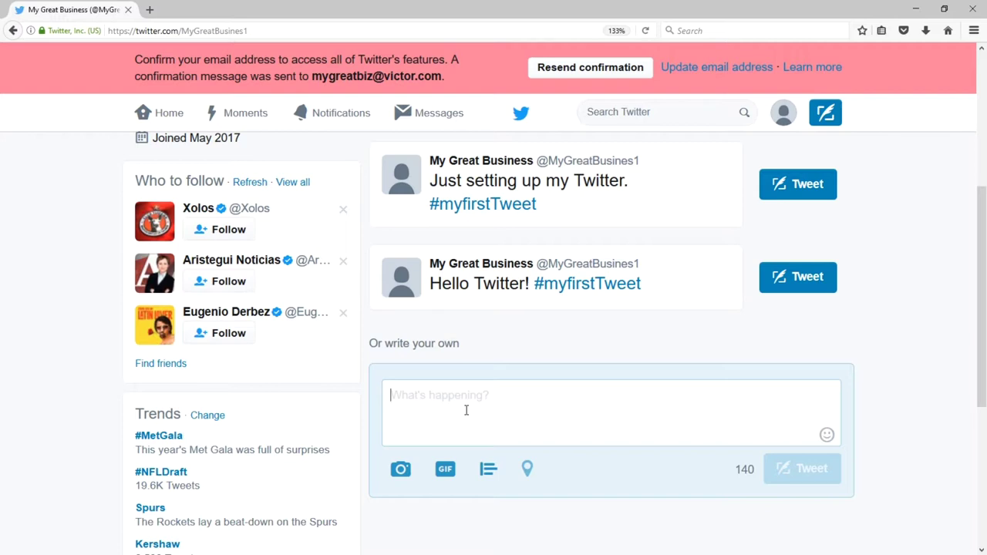
type("Is anyo")
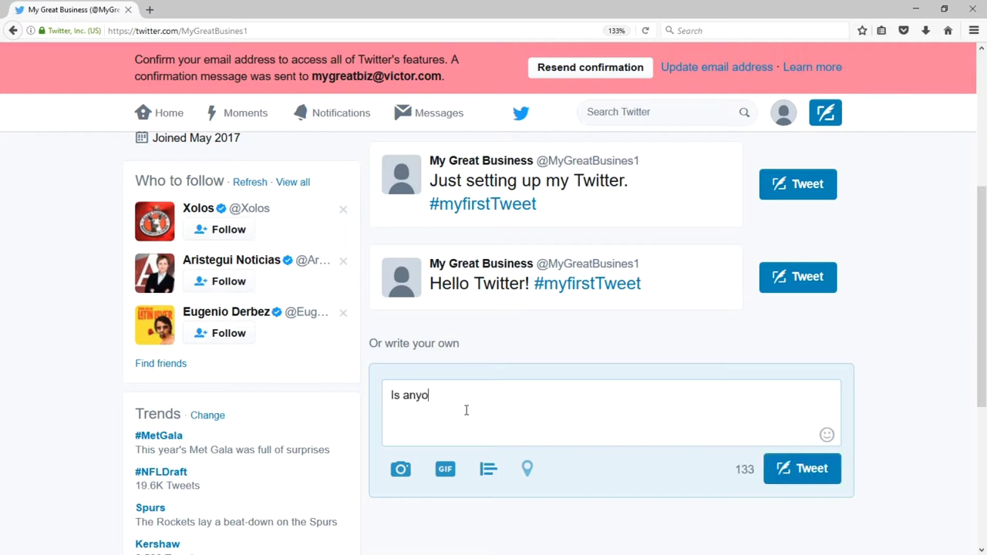
type("ne looking for a")
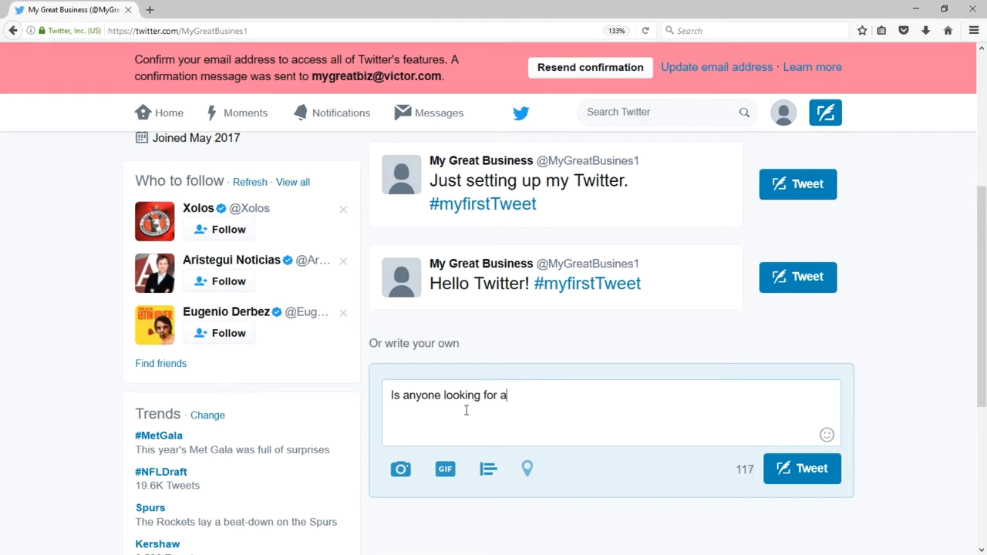
type("n affordable, experienced")
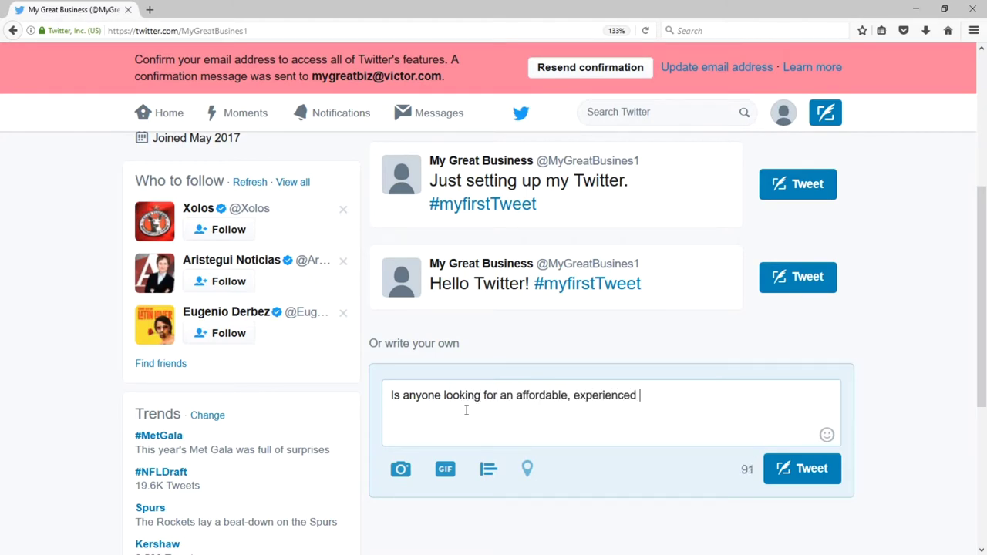
type(" realtor? I'm your man!")
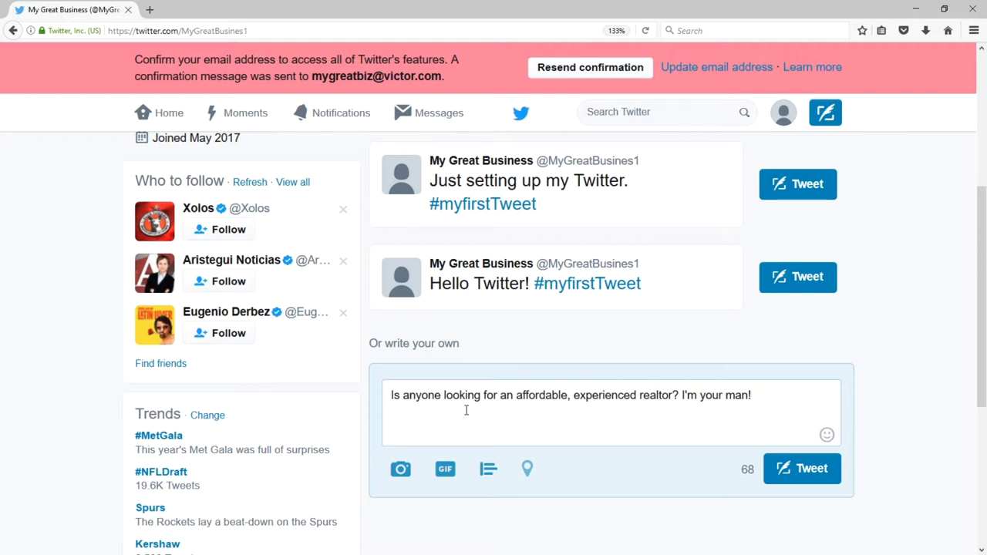
key("Return")
type("I focus on the #")
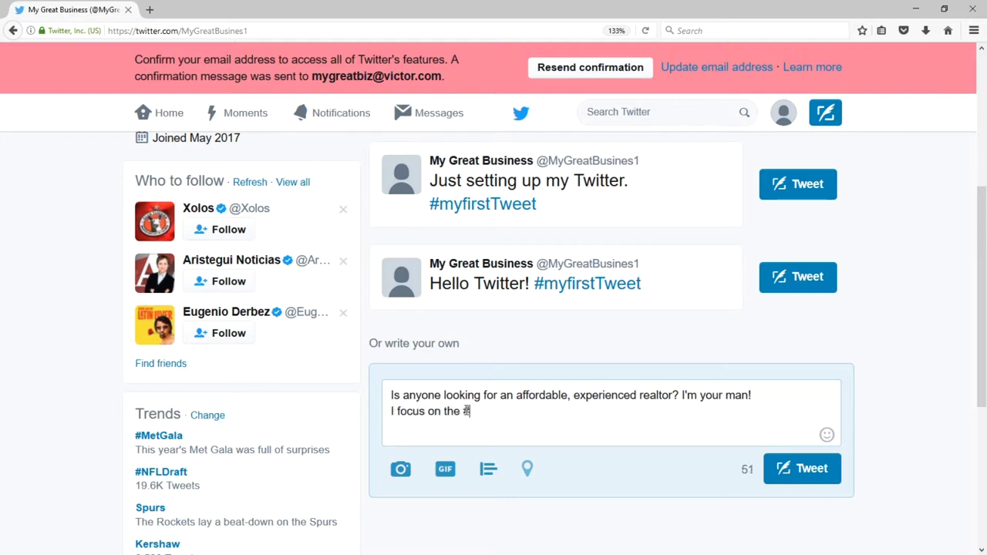
type("SanDiego")
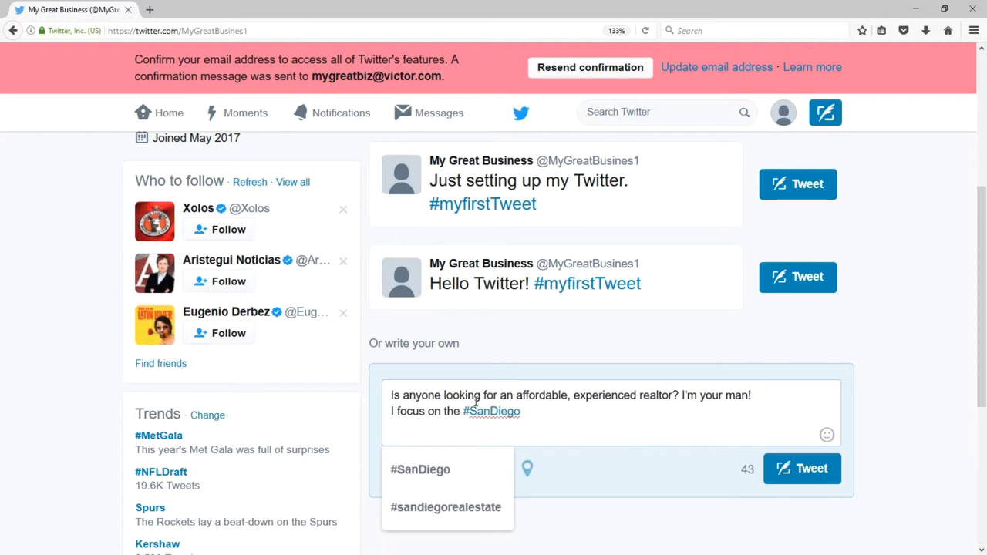
type(" area.")
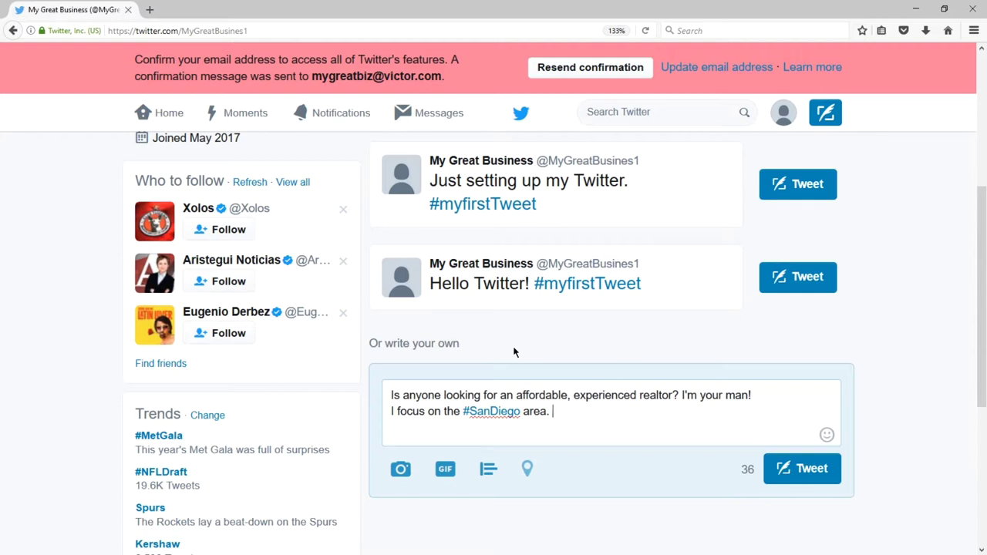
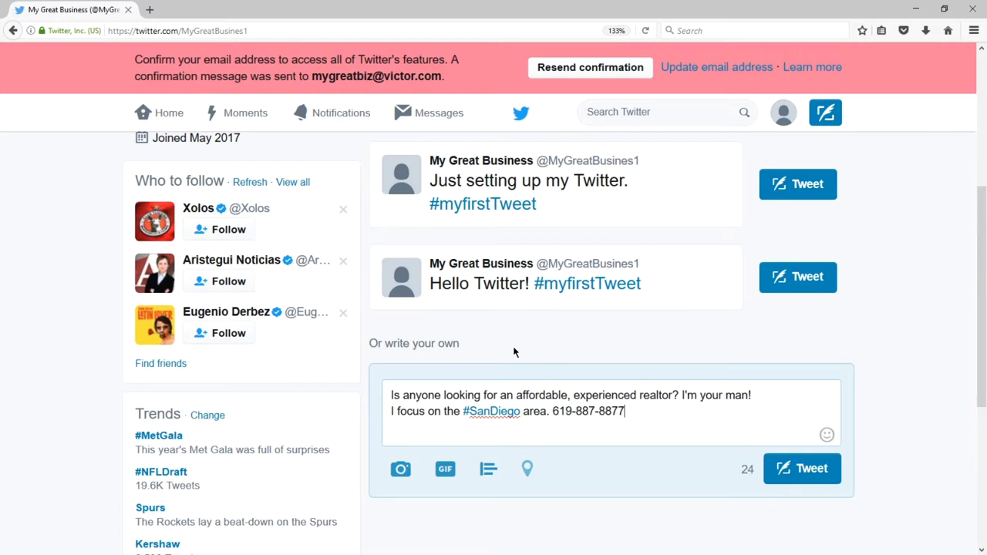
key("ctrl+shift+Left")
key("ctrl+shift+Left")
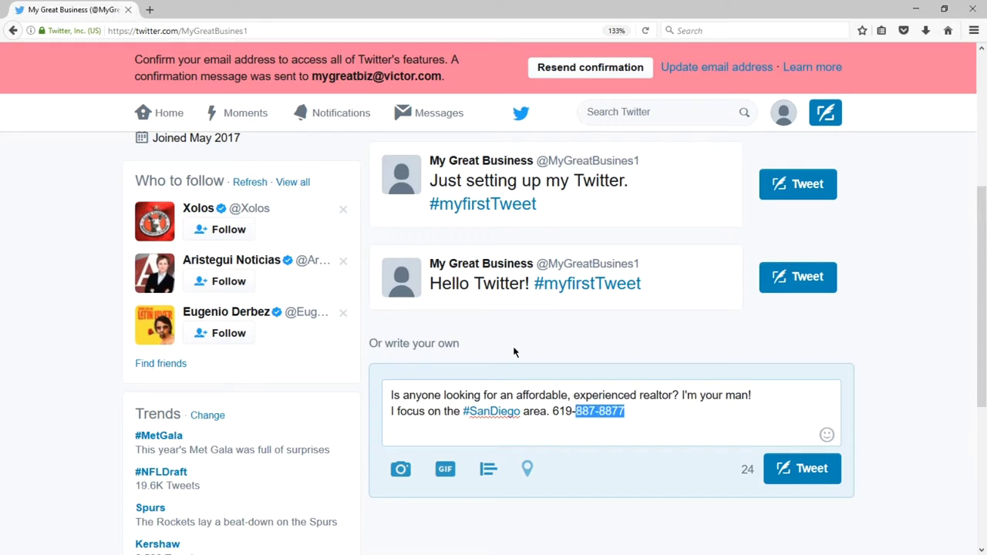
key("ctrl+shift+Left")
key("BackSpace")
type("http://victorrealty.com")
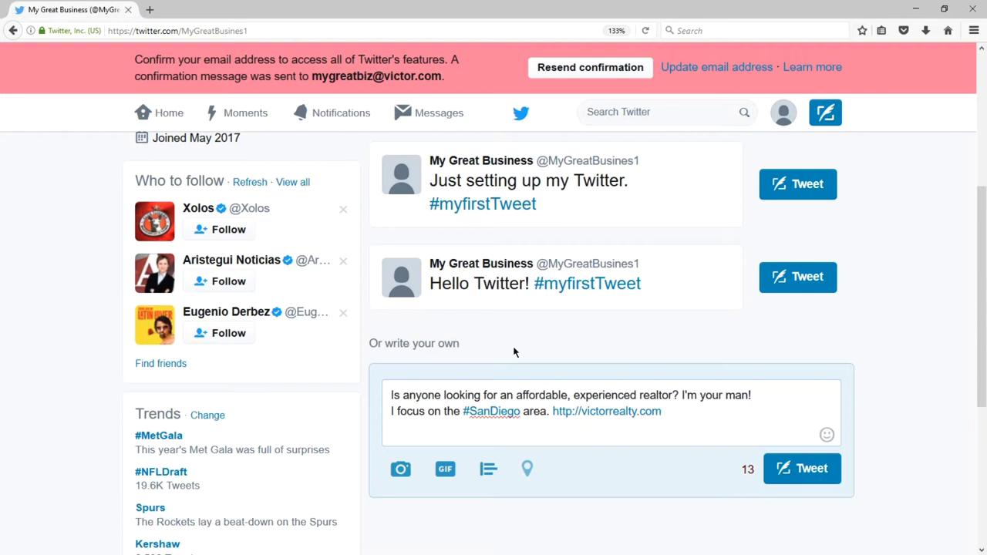
left_click(803, 468)
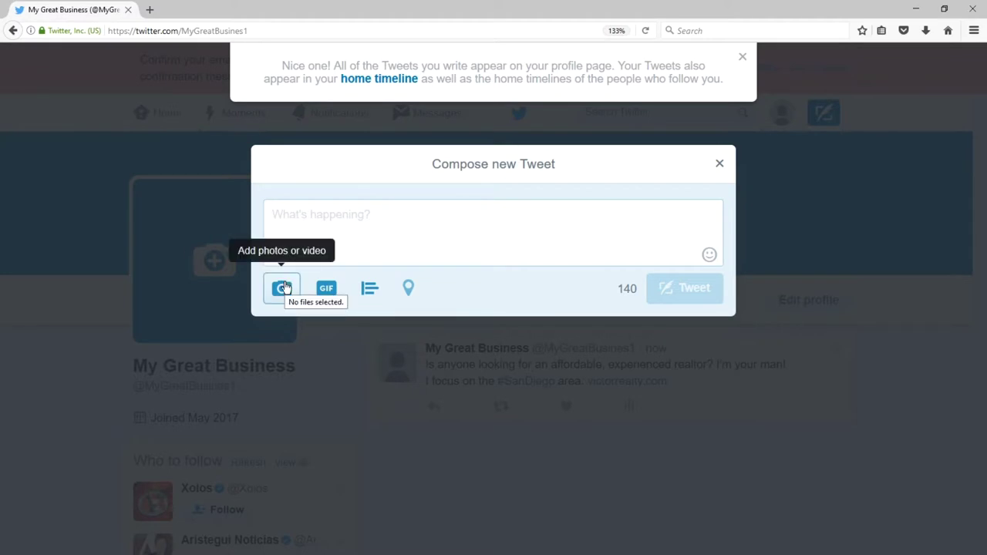
Attach the sailboats, golf ball and a third photo, add the properties-sold caption, and post.
left_click(286, 293)
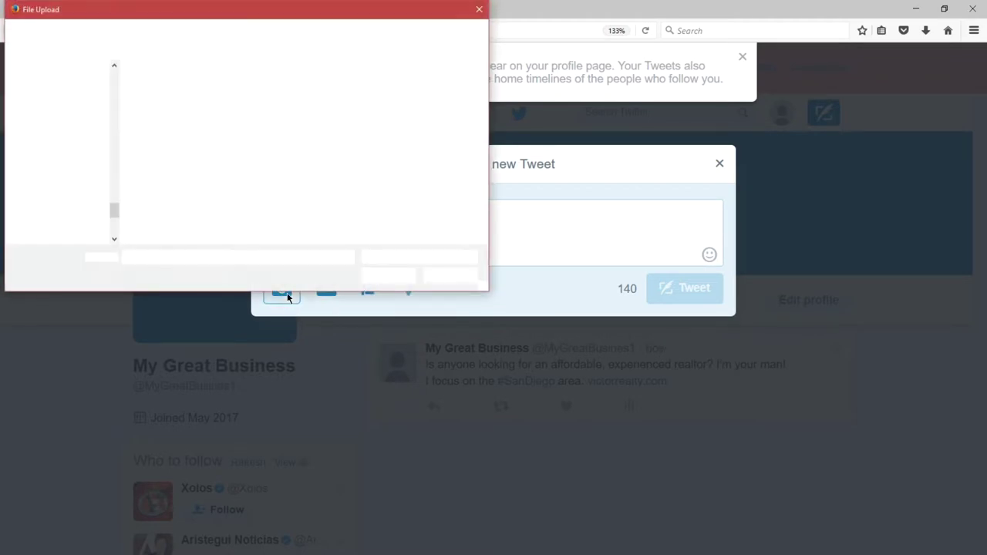
double_click(302, 116)
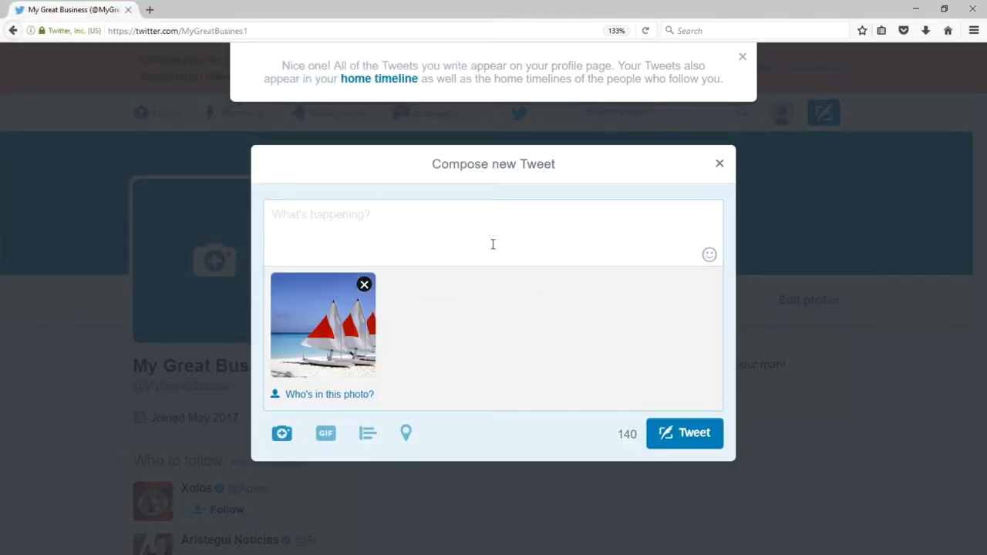
left_click(279, 436)
left_click(235, 116)
double_click(236, 116)
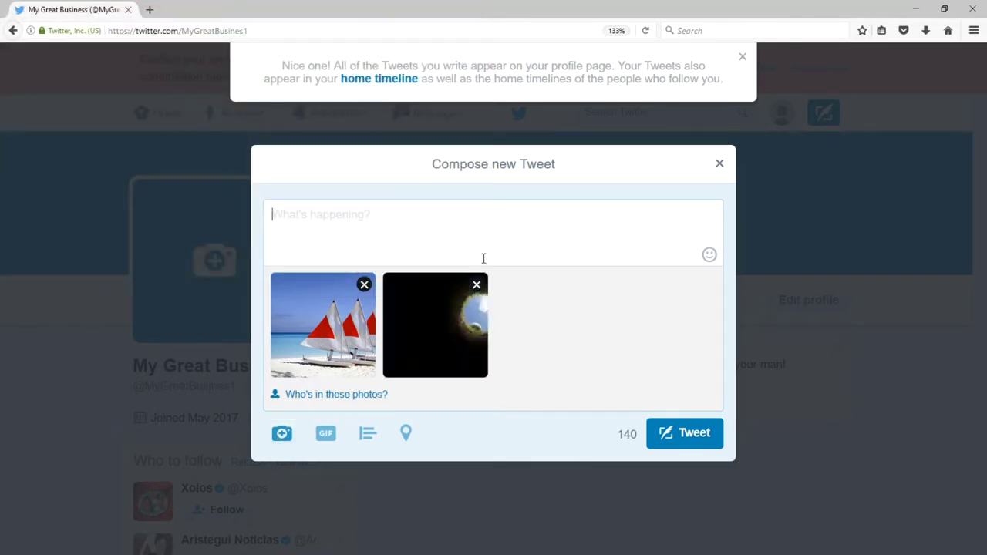
left_click(279, 436)
left_click(377, 101)
double_click(377, 101)
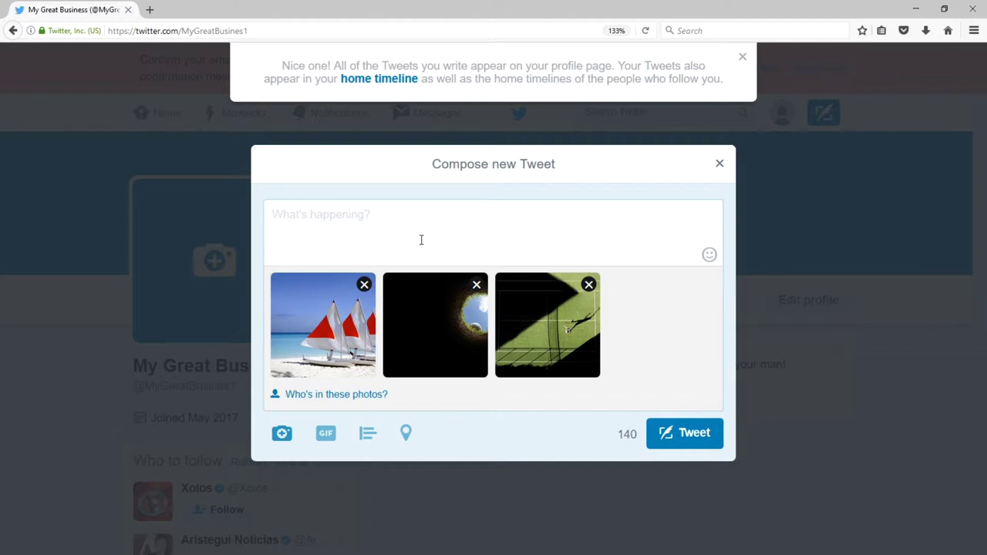
type("Here are examples of the properties I've helped sell.")
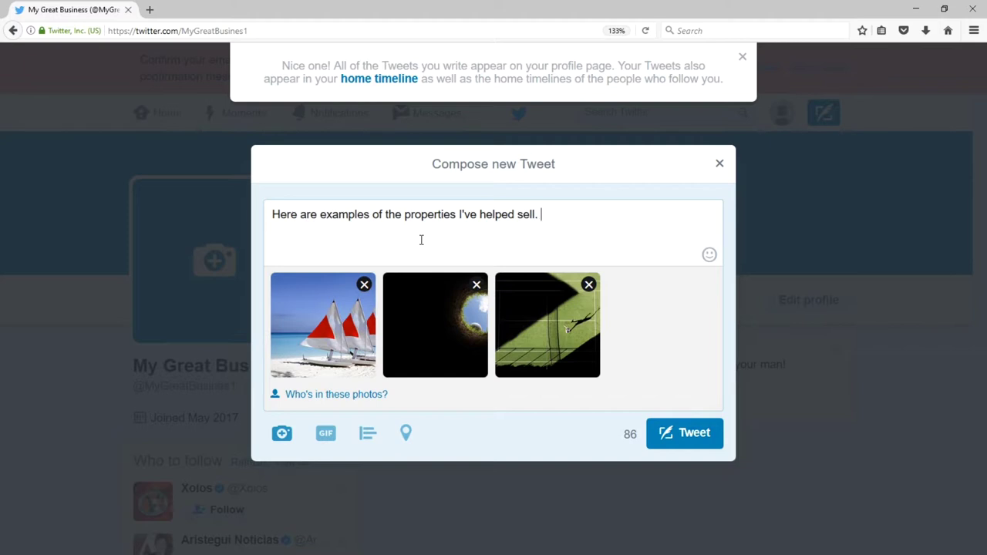
key("ctrl+Return")
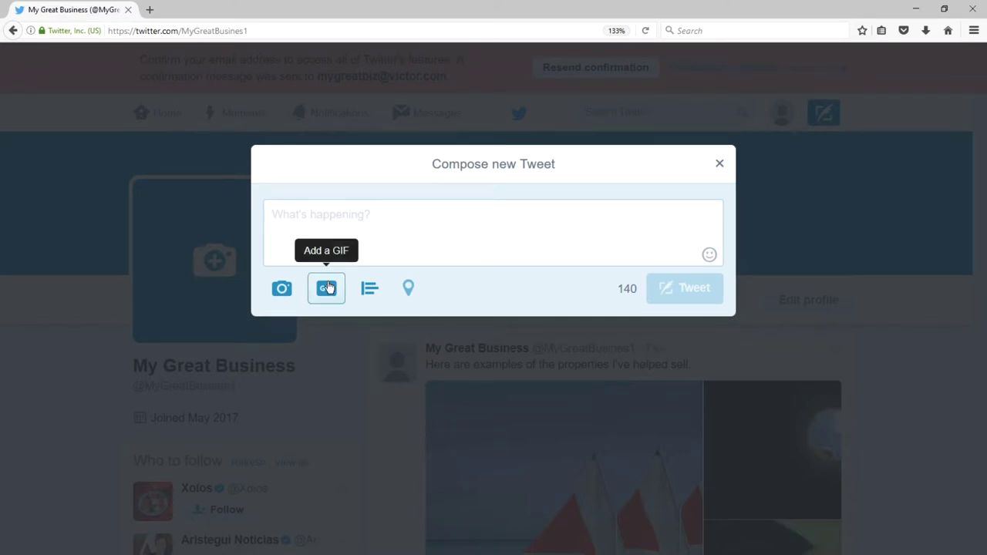
Search GIFs for 'houses' and attach the black-and-white building GIF.
left_click(329, 288)
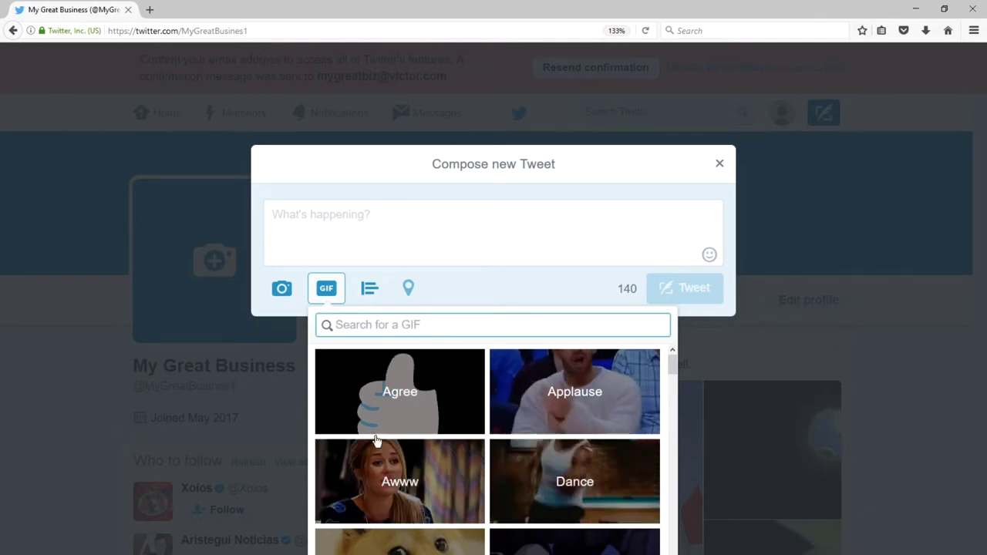
left_click(381, 330)
type("houses")
scroll(438, 487, "down", 1)
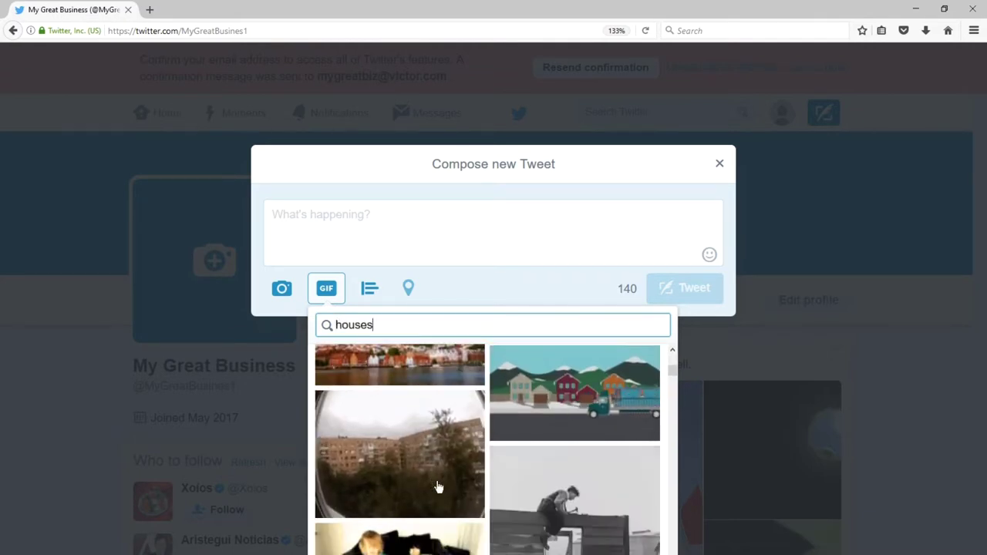
scroll(439, 486, "down", 1)
left_click(575, 448)
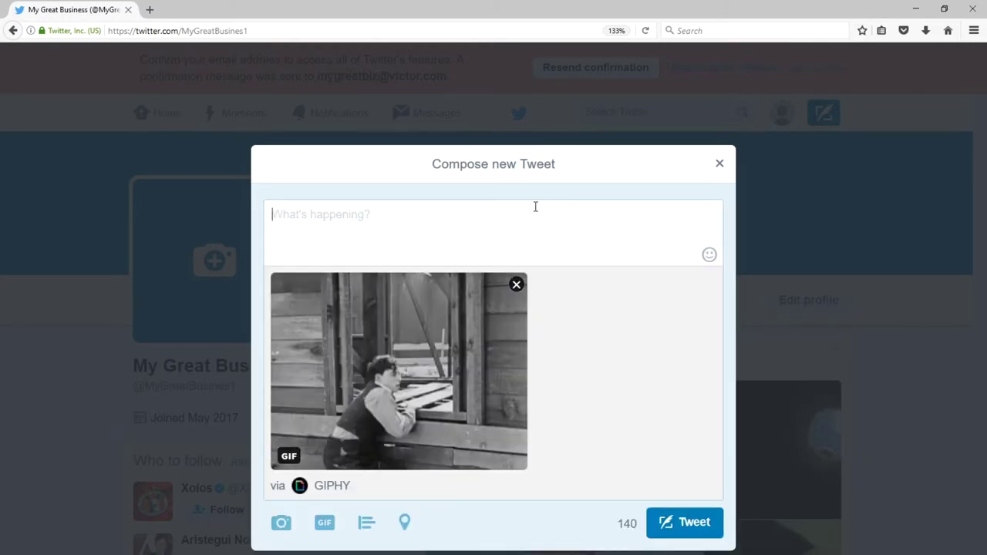
left_click(535, 207)
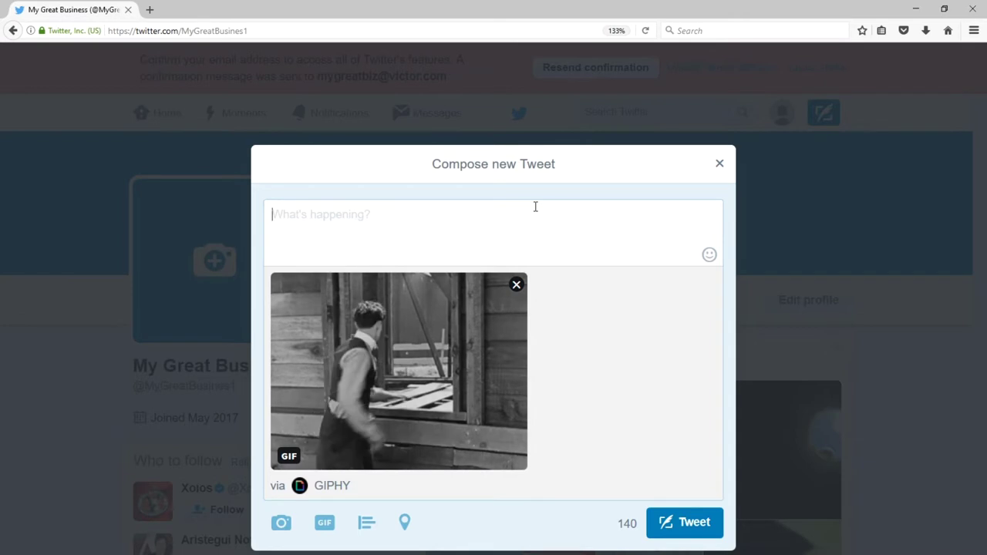
type("Looking for a fixer")
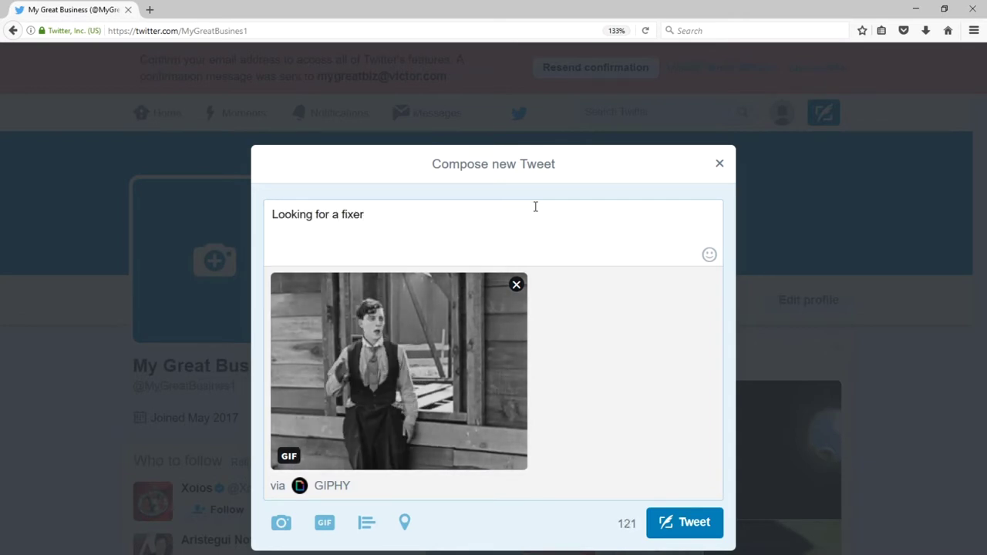
type("-upper in Chula ")
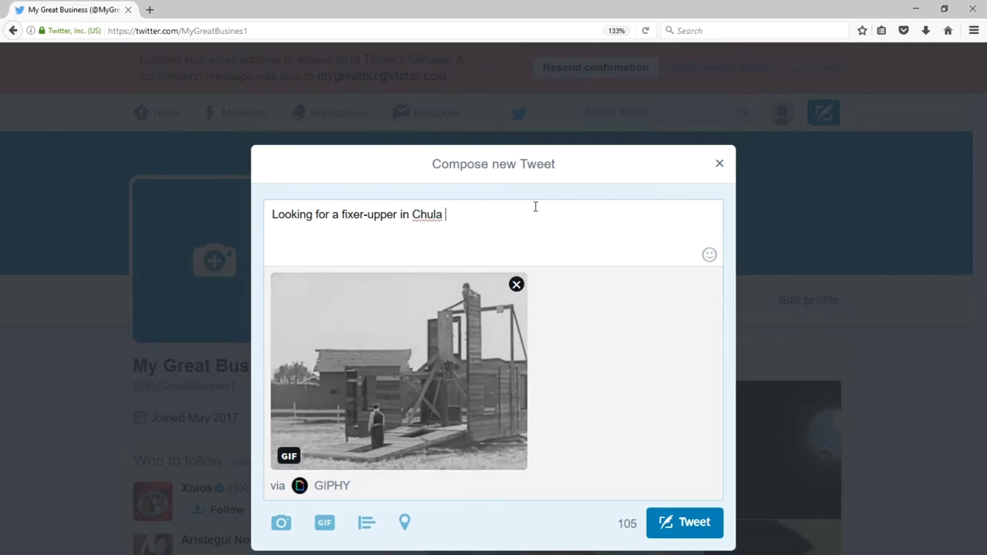
type("Vista? Contact me!")
key("Return")
type("http://")
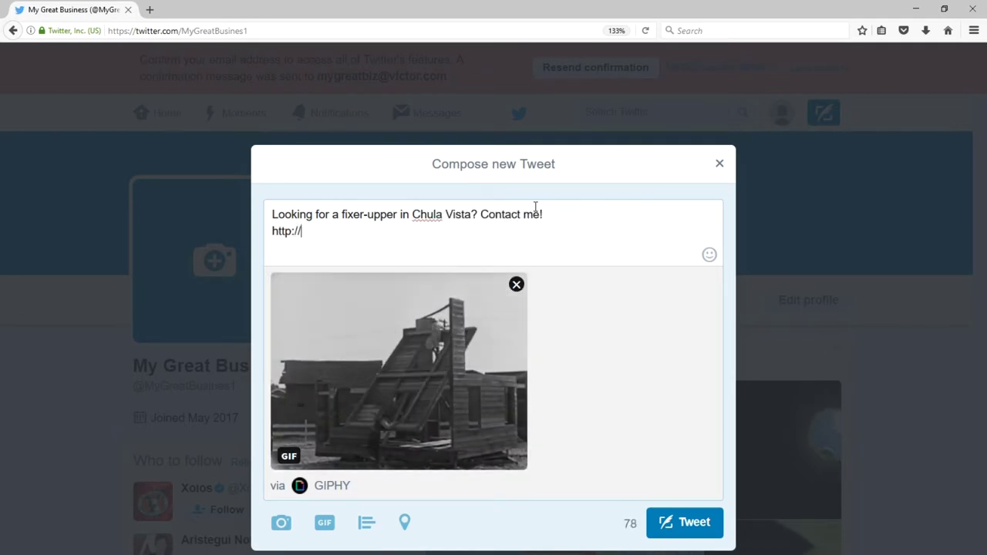
type("victorrealtor.com/")
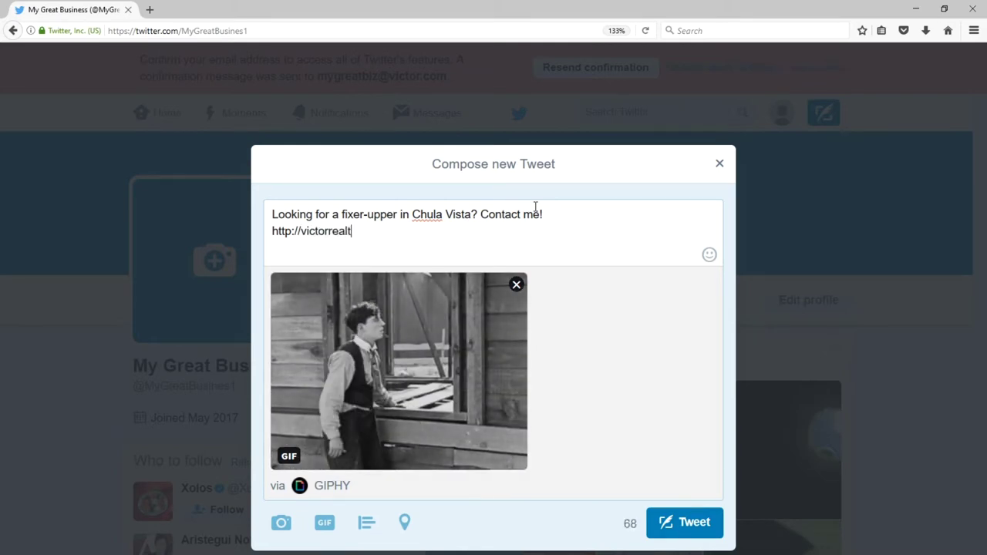
type("contact")
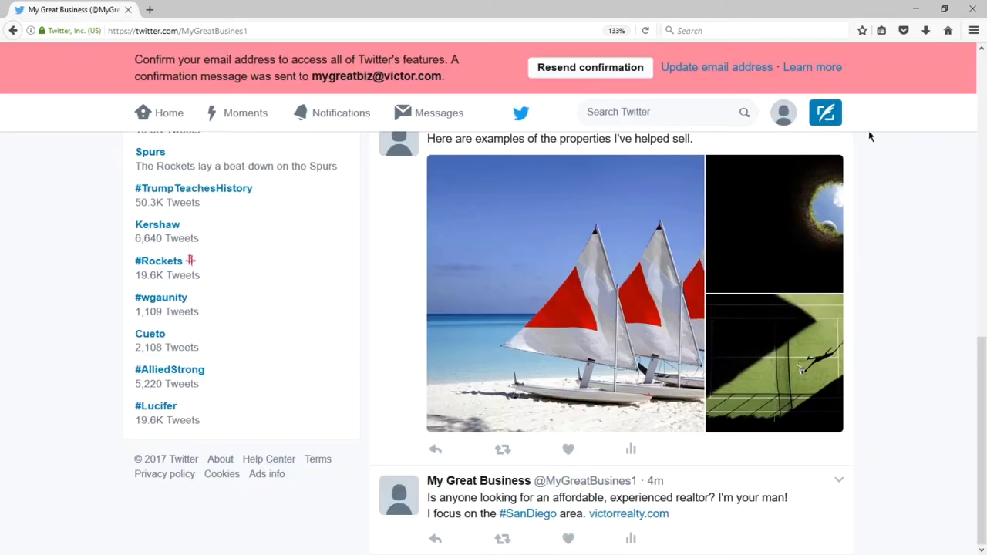
Start a new four-choice poll tweet asking 'What do you look for in a starter home?'.
left_click(824, 113)
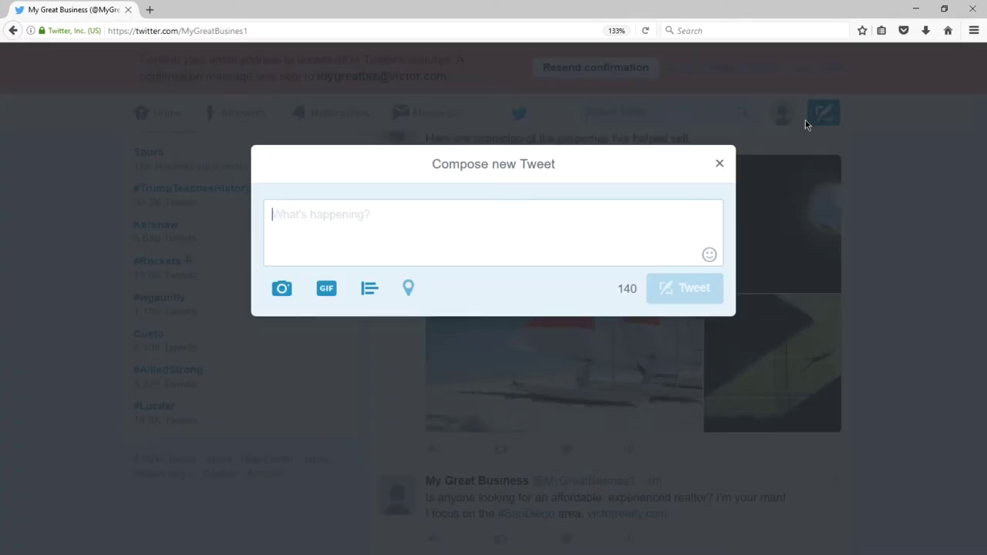
left_click(371, 288)
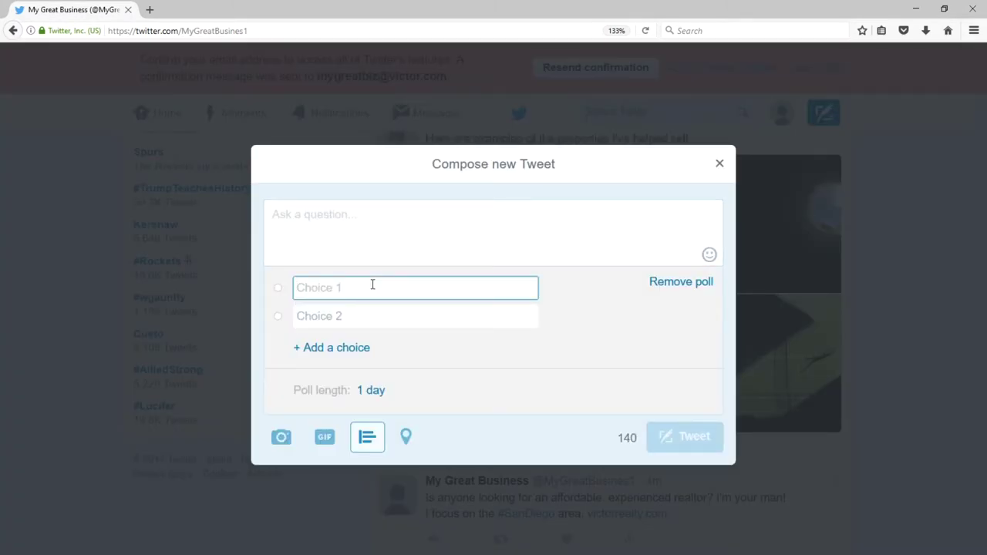
left_click(343, 353)
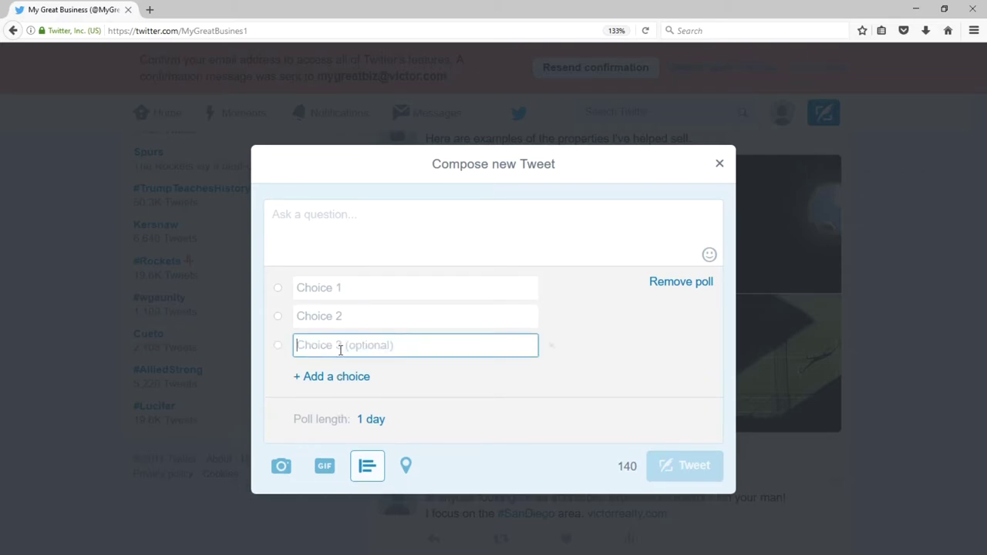
left_click(342, 377)
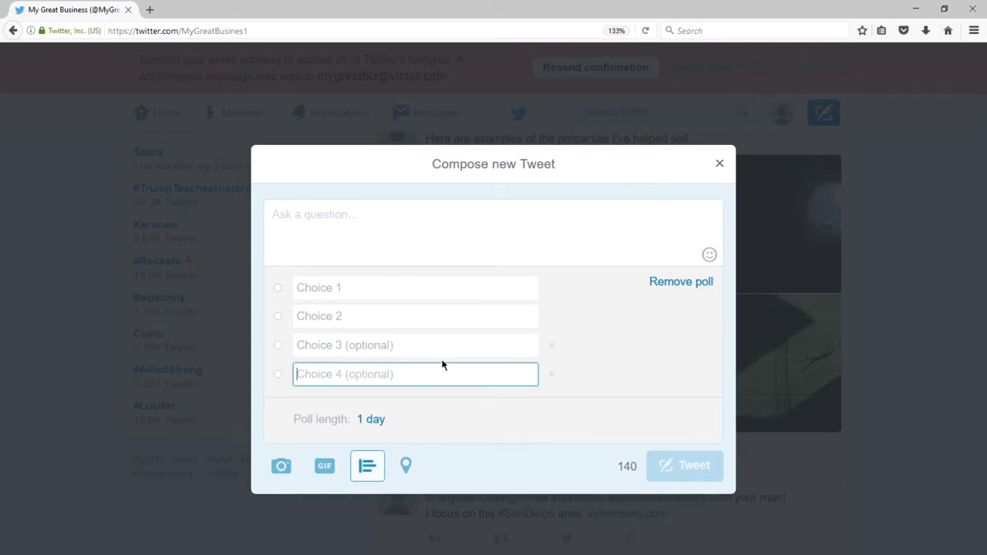
left_click(317, 223)
type("What do you look for in in a")
key("ctrl+shift+Left")
key("ctrl+shift+Left")
type("a st")
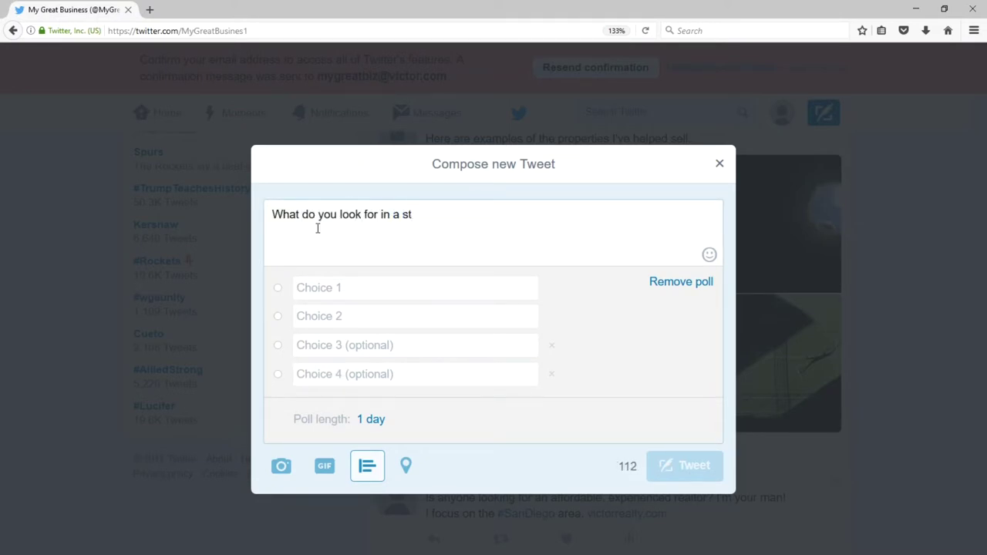
type("arter home?")
Fill in choices Location, Price, Resale quality and Curb appeal, keep 7 days, and post.
key("Tab")
type("Location")
key("Tab")
type("Price")
key("Tab")
type("Resale")
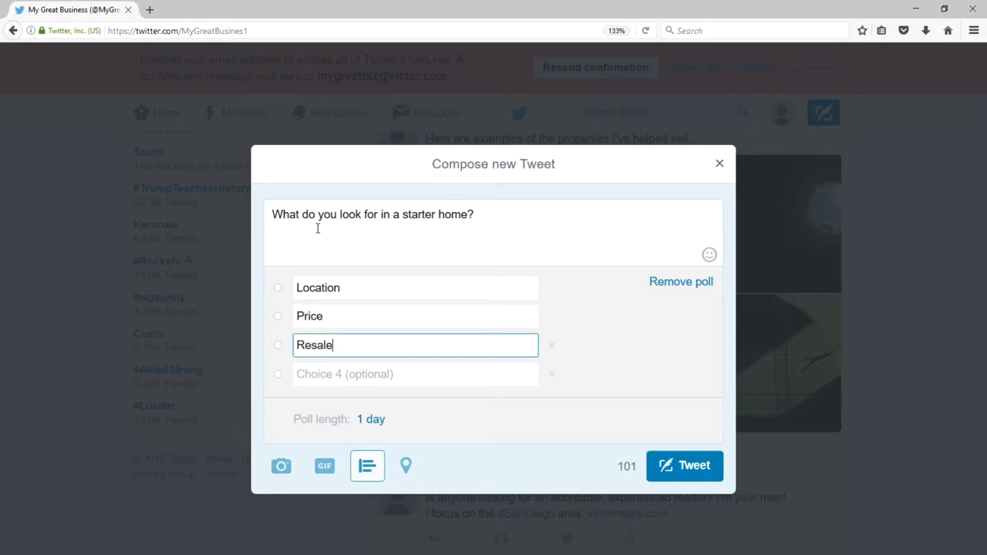
type(" quality")
key("Tab")
type("Curb appeal")
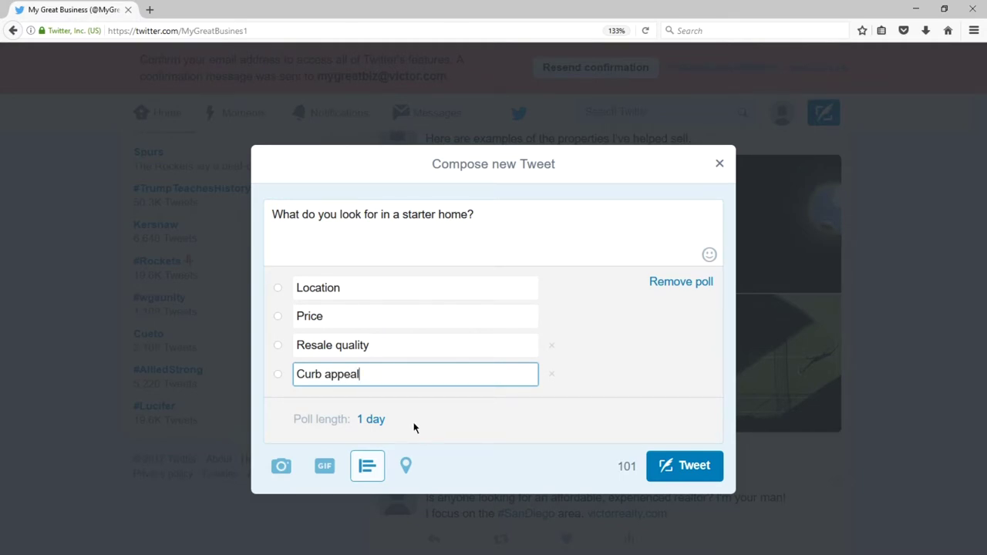
left_click(374, 419)
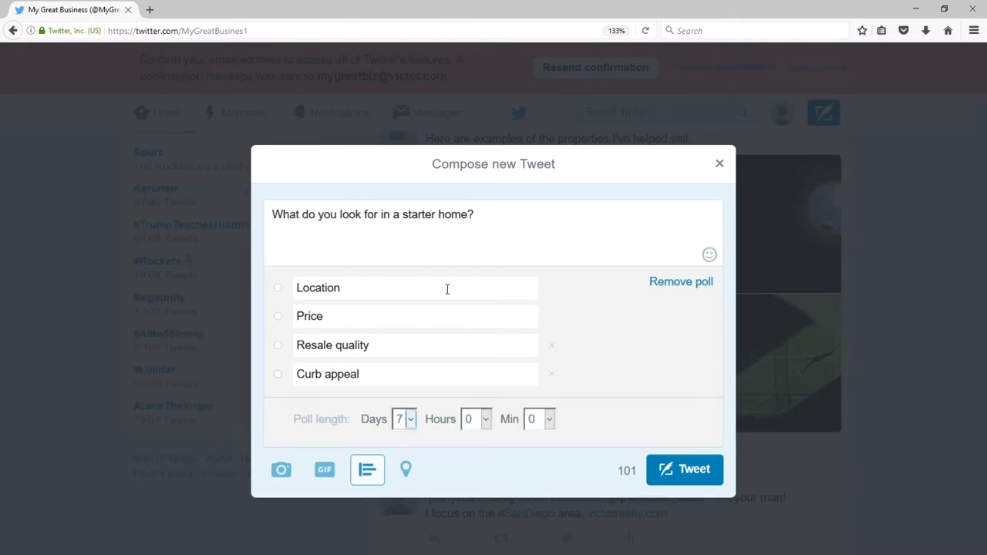
left_click(668, 472)
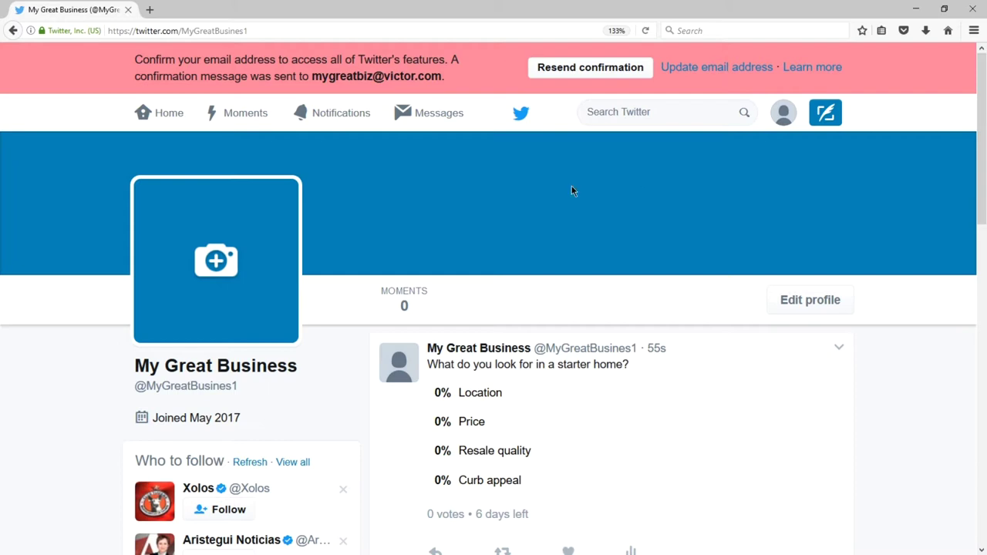
Activate the Search Twitter box, ready to enter a query.
left_click(590, 111)
left_click(620, 154)
left_click(627, 117)
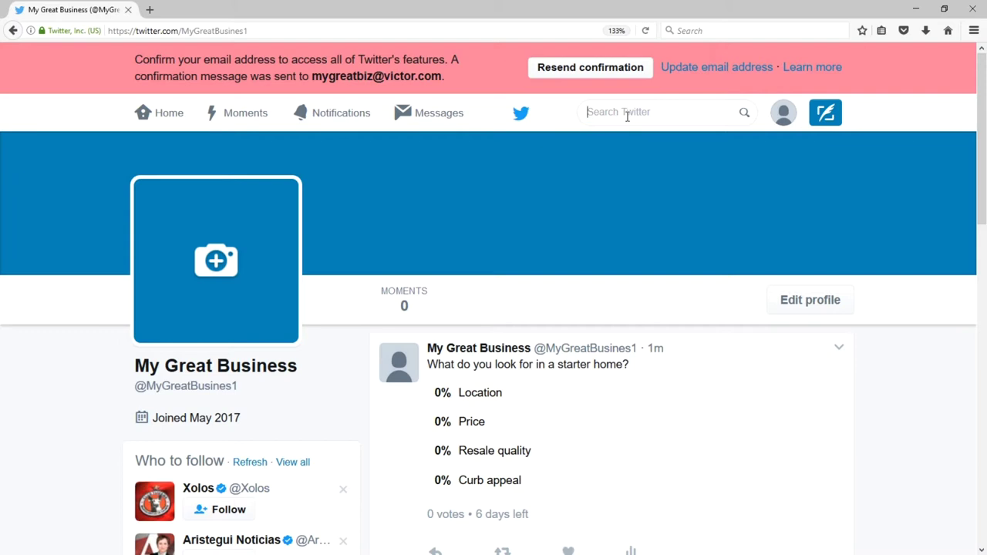
Search for 'real estate' and switch the results to the Latest tab.
type("real estate")
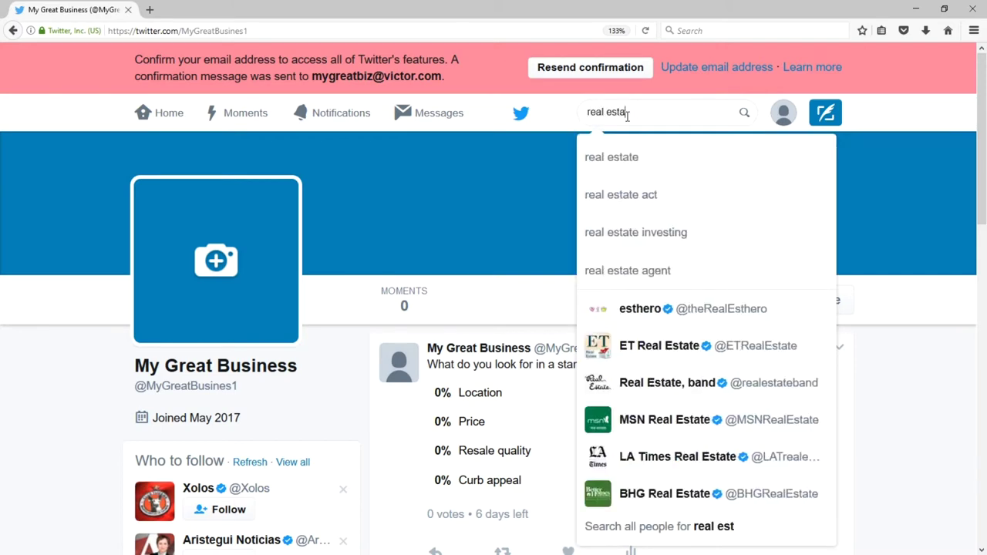
key("Return")
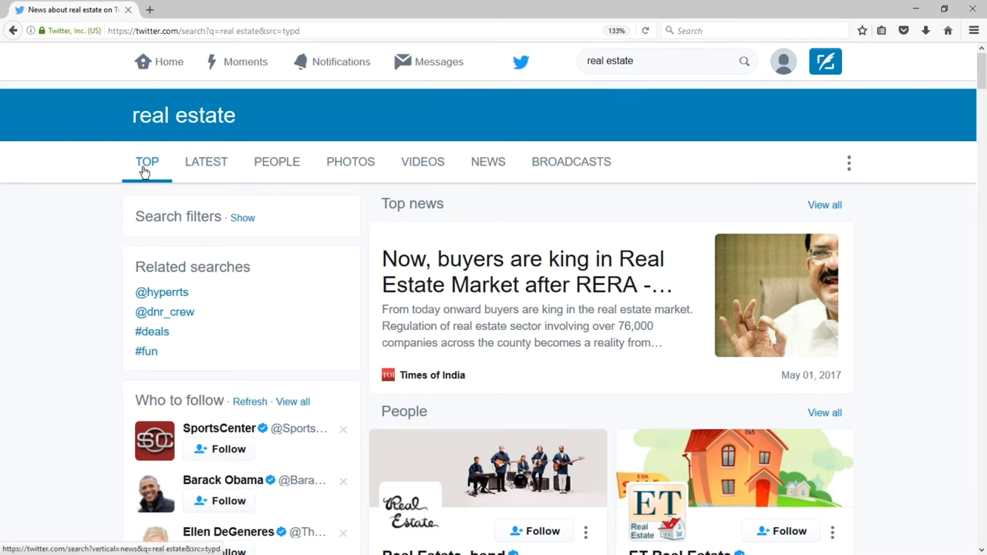
left_click(207, 164)
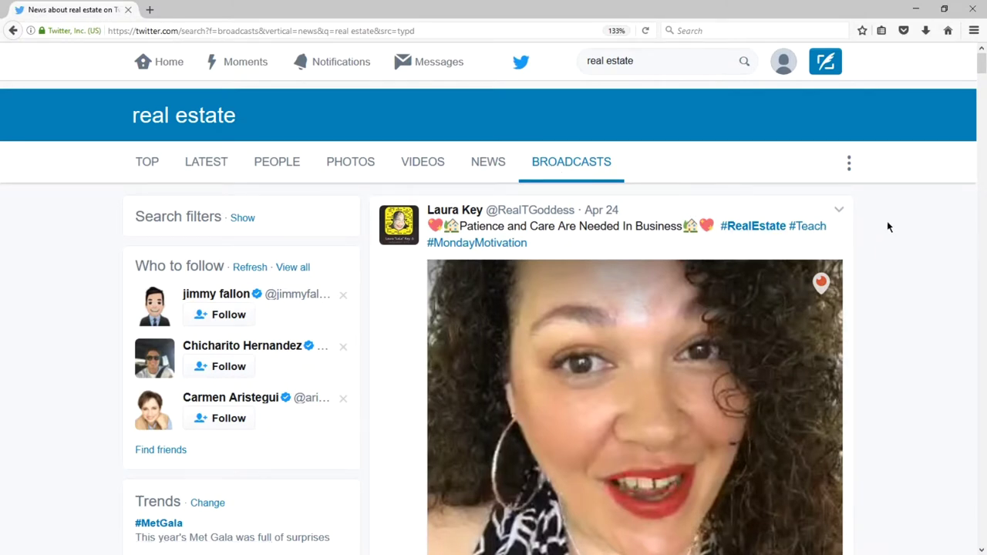
scroll(887, 226, "down", 3)
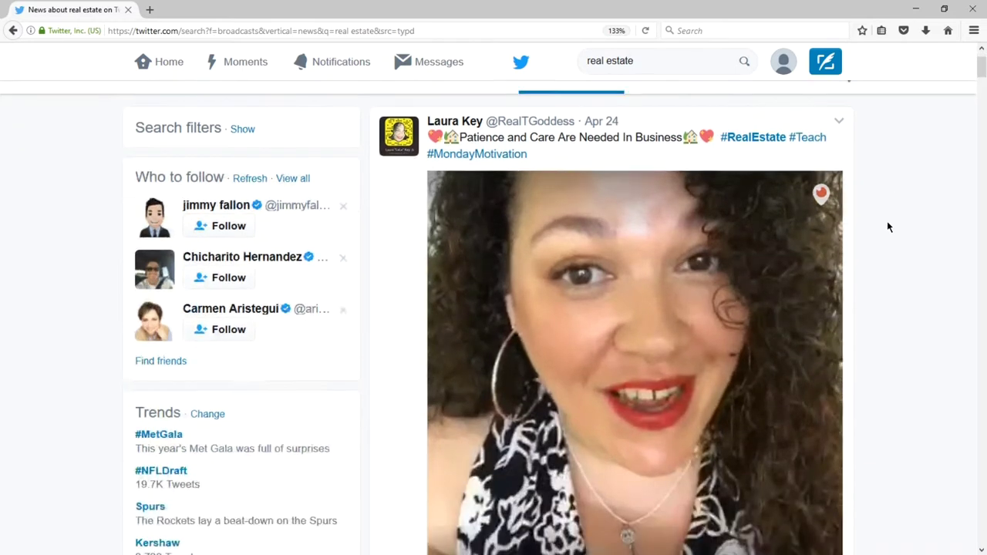
scroll(887, 226, "down", 4)
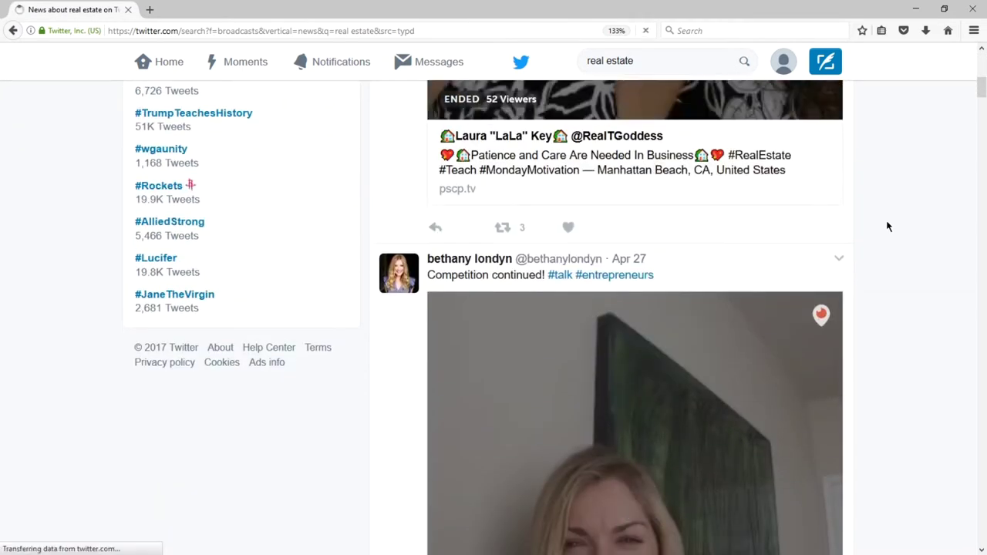
key("Home")
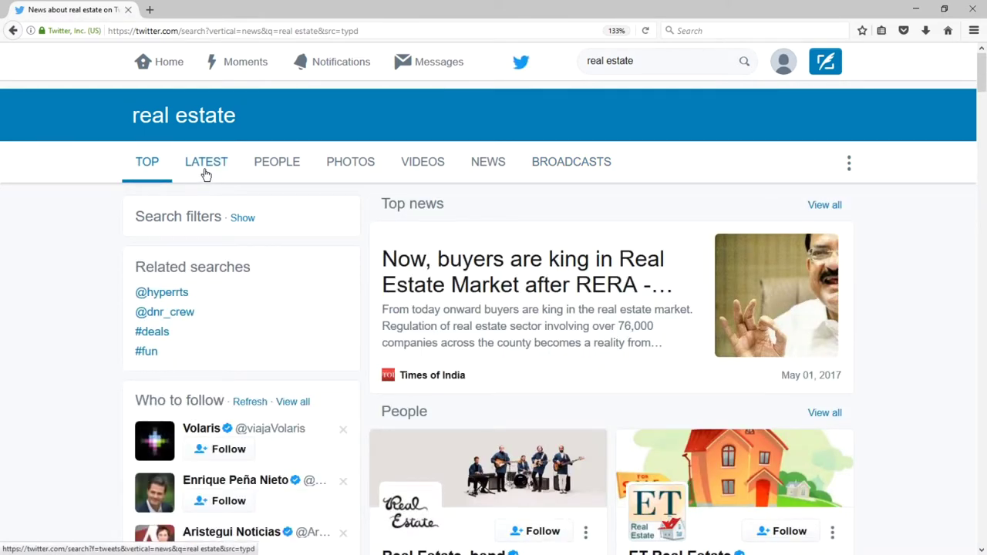
left_click(205, 171)
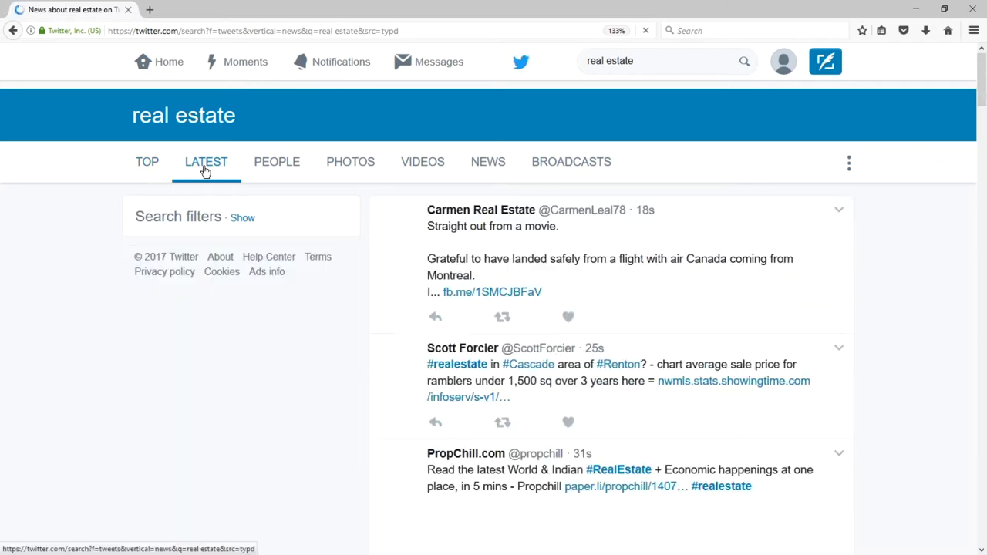
scroll(871, 235, "down", 2)
scroll(871, 235, "up", 2)
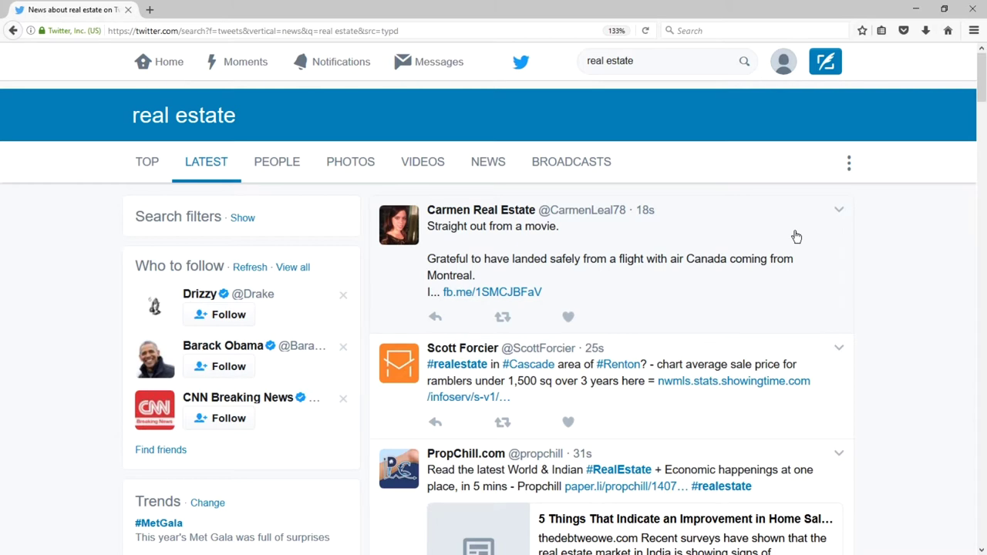
scroll(848, 277, "down", 10)
scroll(863, 276, "down", 7)
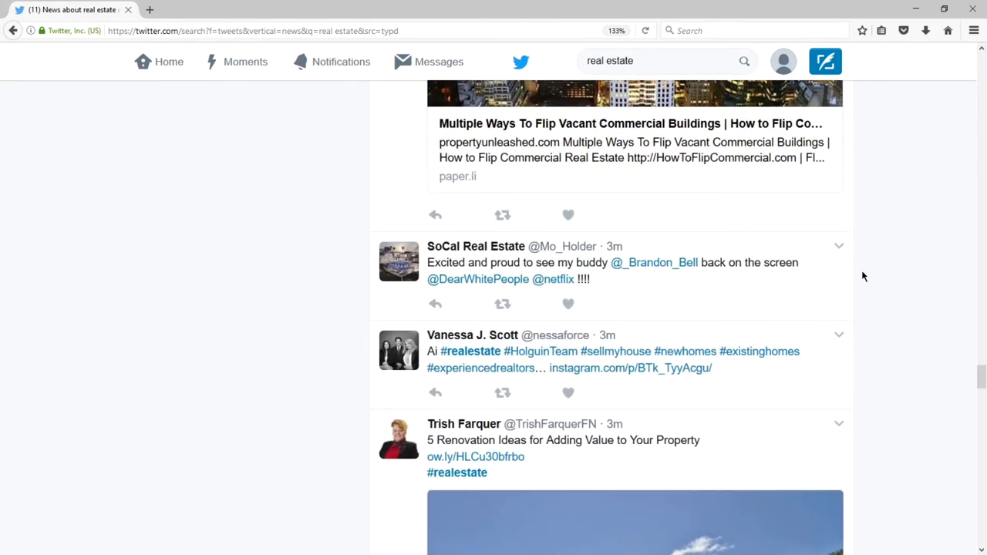
scroll(864, 276, "down", 3)
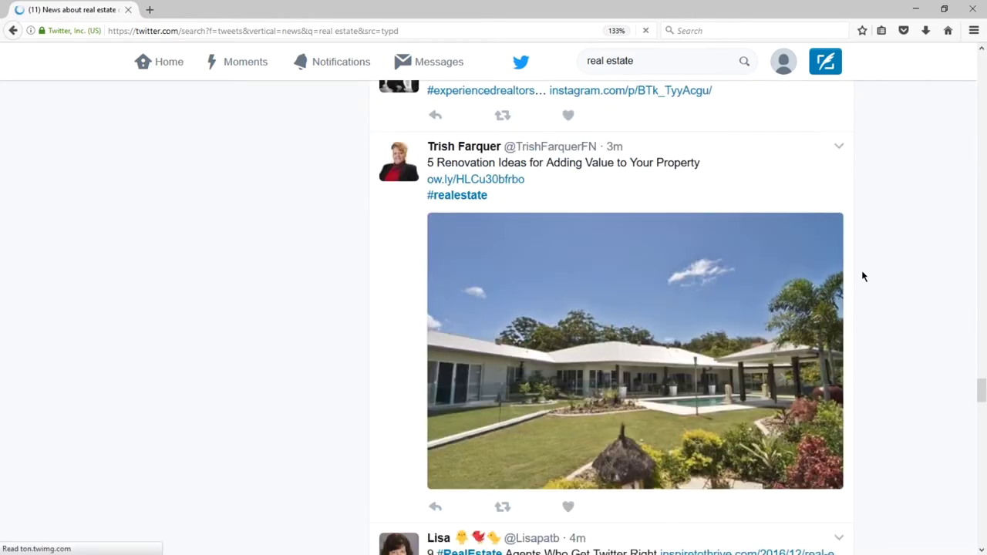
scroll(863, 276, "down", 3)
scroll(864, 276, "down", 5)
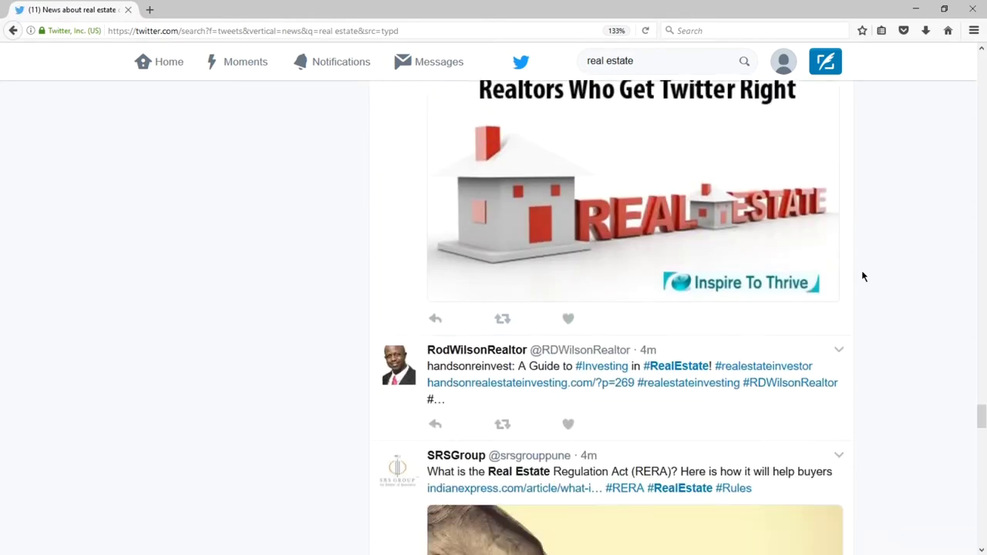
scroll(864, 276, "down", 2)
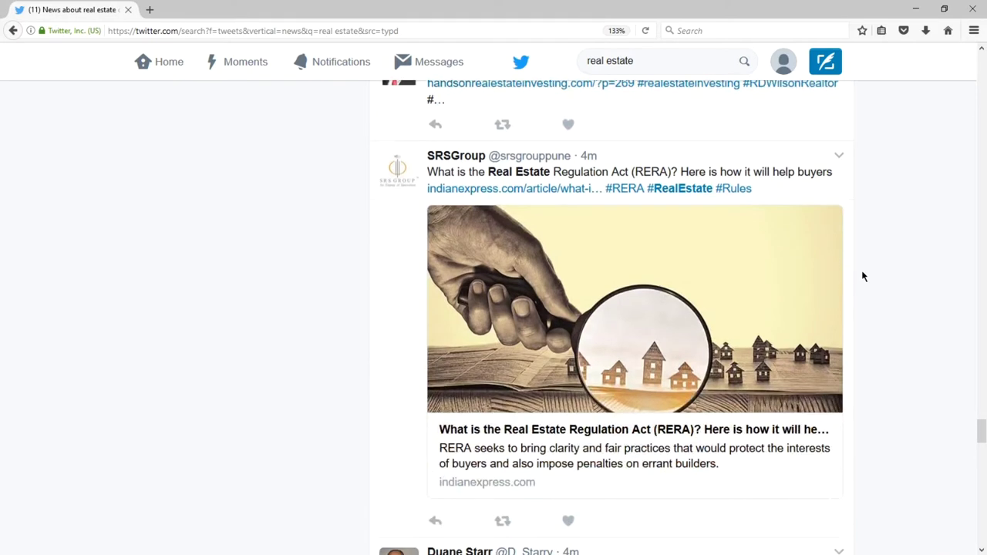
scroll(864, 276, "down", 3)
scroll(863, 276, "down", 1)
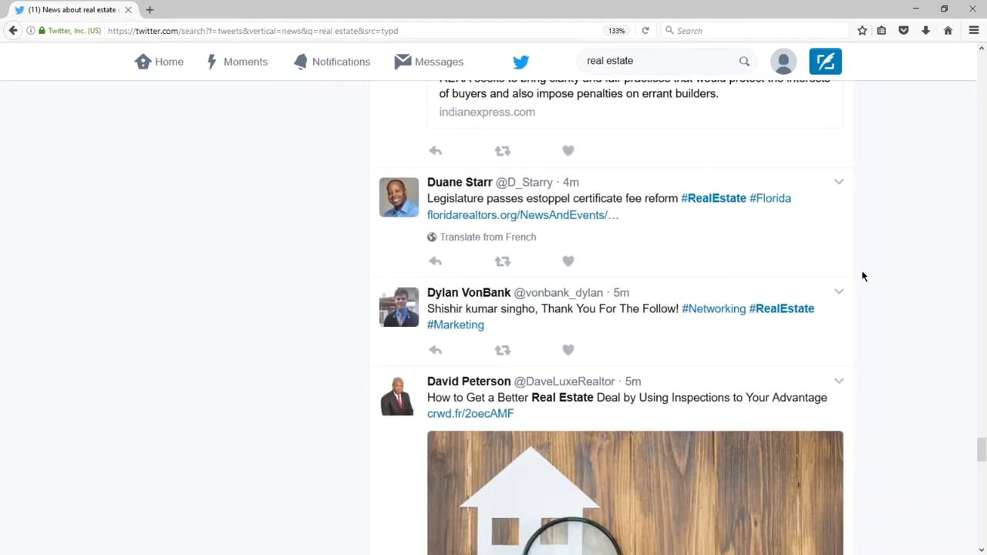
scroll(864, 276, "down", 2)
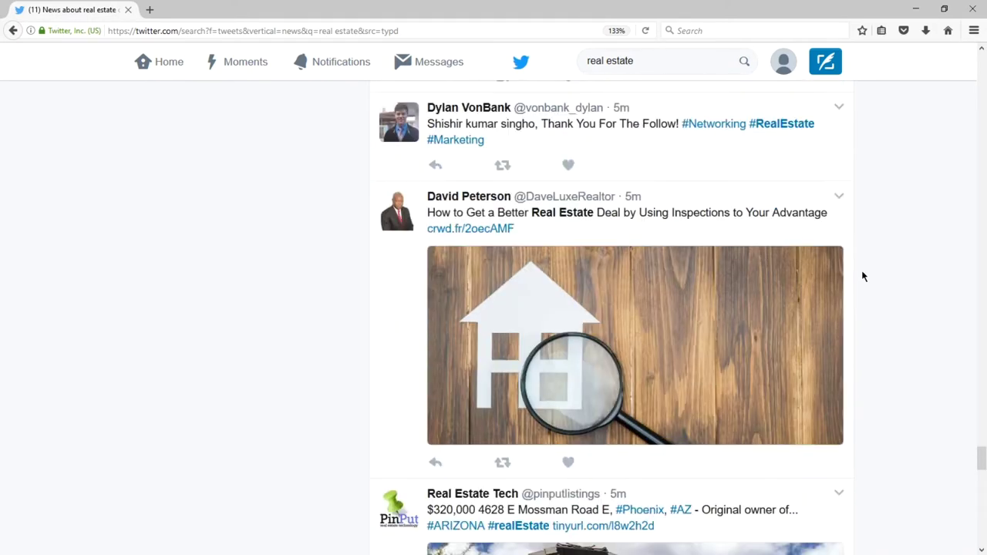
scroll(863, 276, "down", 7)
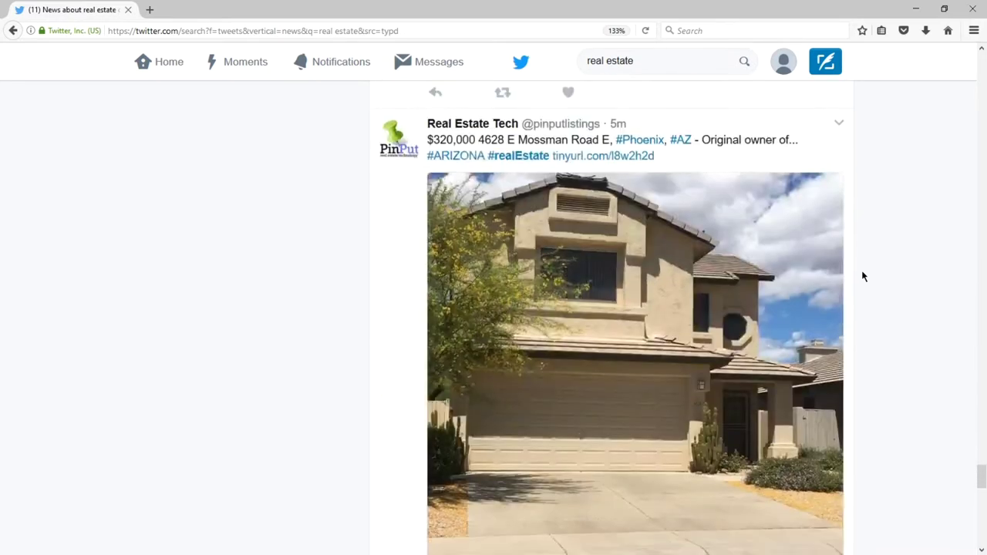
scroll(864, 276, "down", 2)
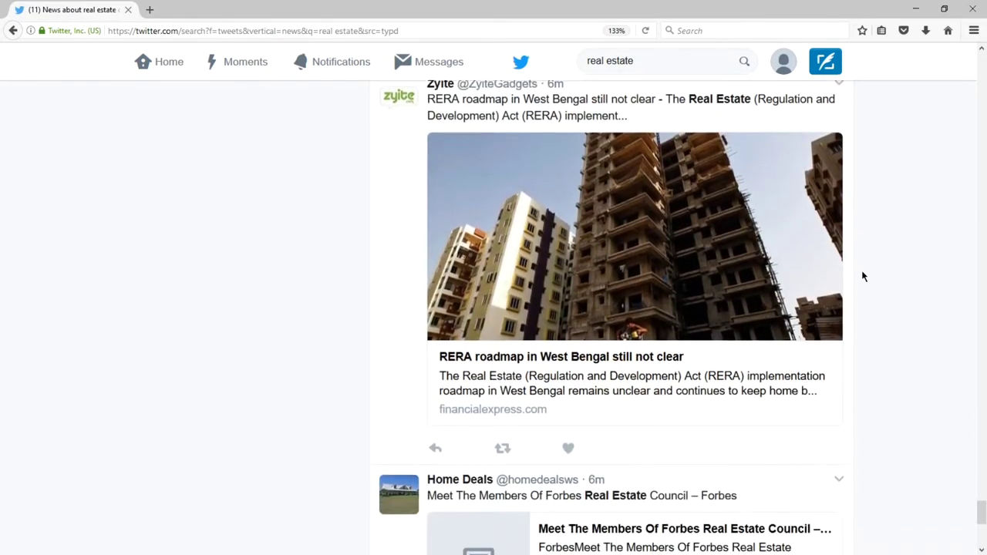
scroll(296, 301, "down", 4)
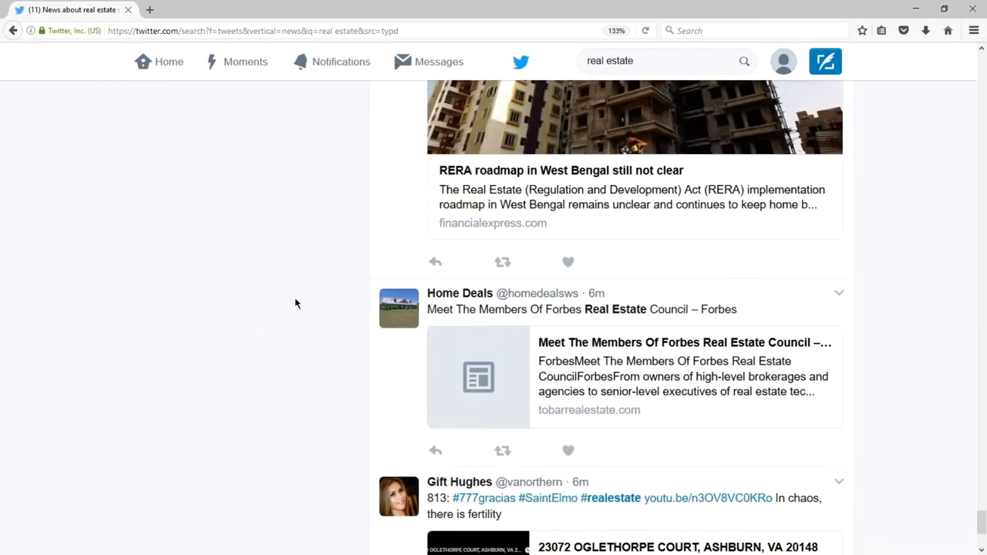
scroll(293, 300, "down", 4)
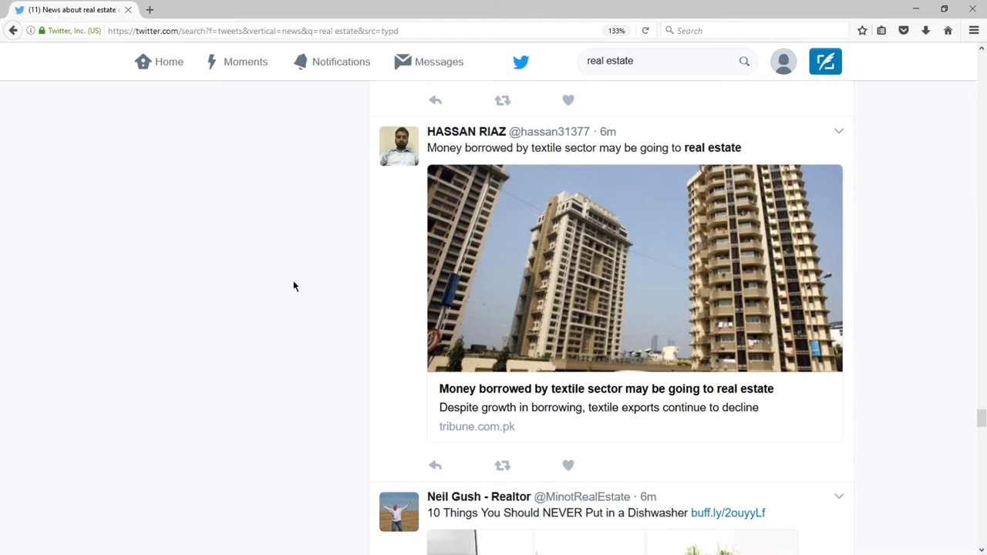
scroll(294, 290, "down", 3)
scroll(294, 286, "down", 5)
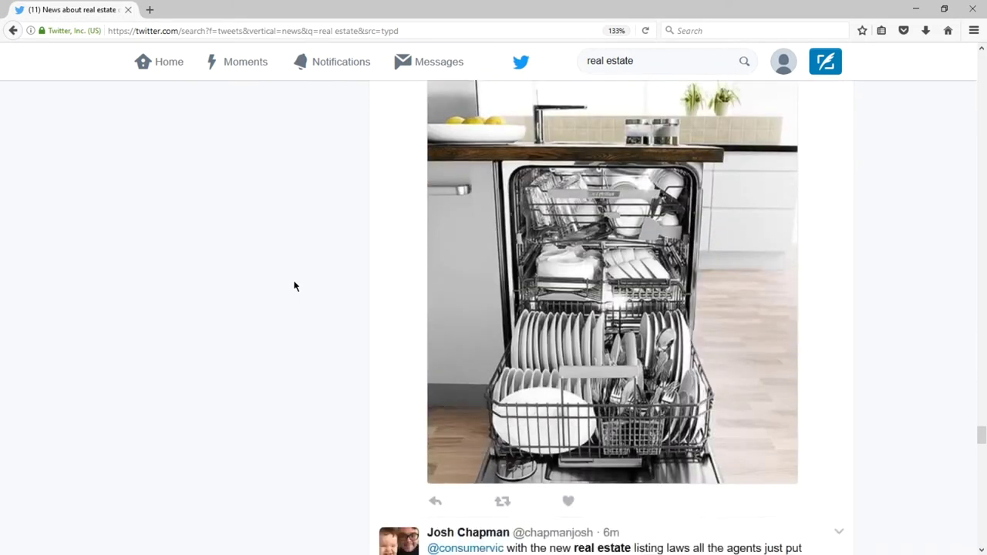
scroll(293, 286, "down", 3)
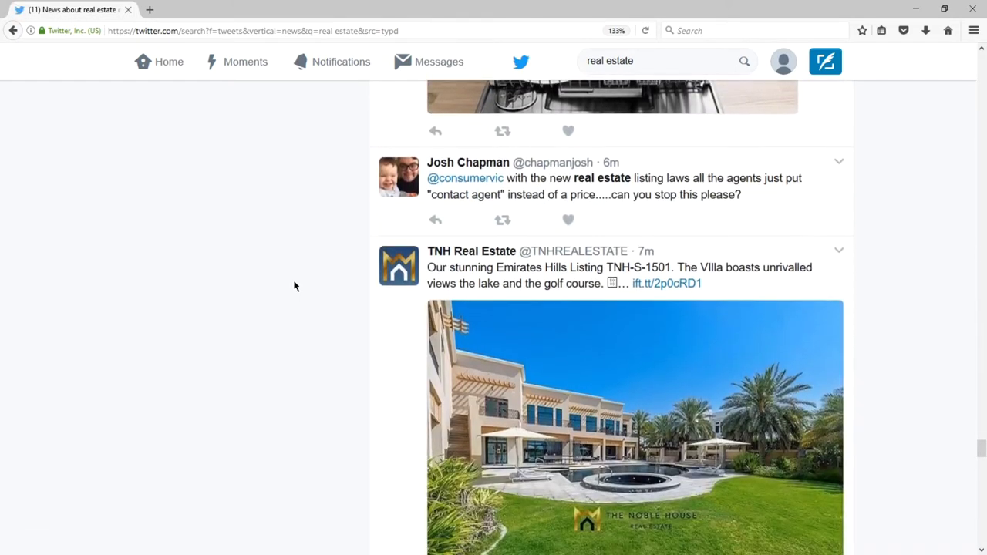
scroll(294, 286, "down", 1)
scroll(293, 286, "down", 2)
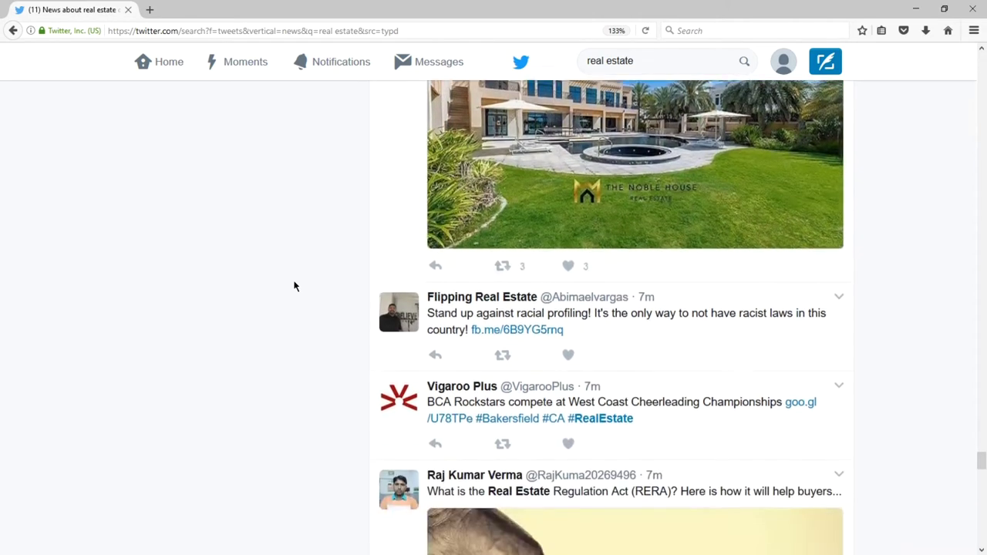
scroll(294, 286, "down", 5)
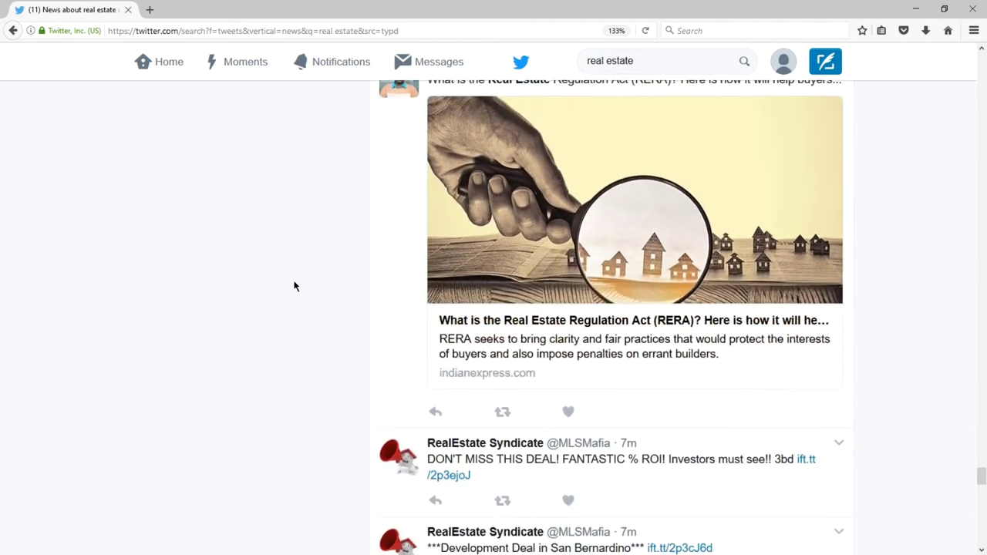
scroll(294, 286, "down", 5)
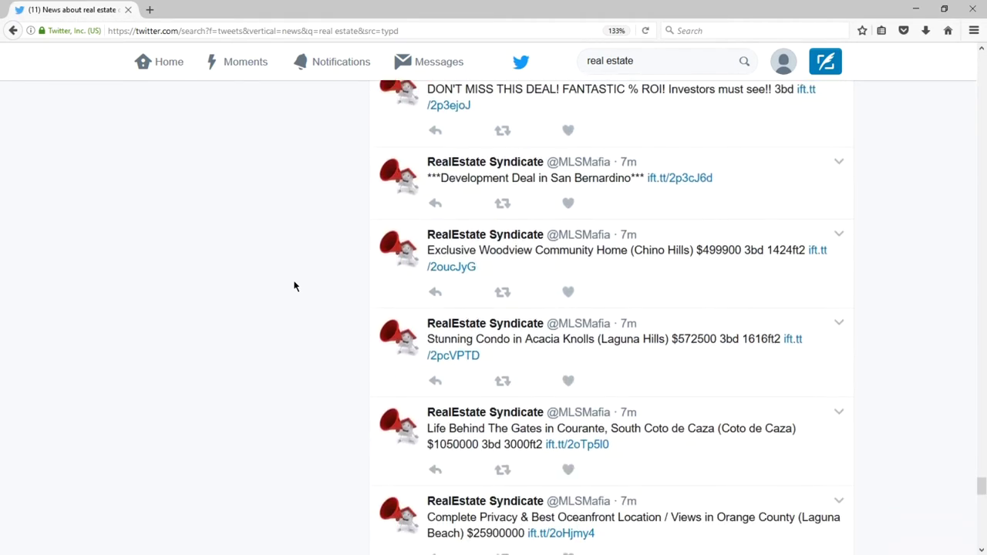
scroll(294, 286, "down", 3)
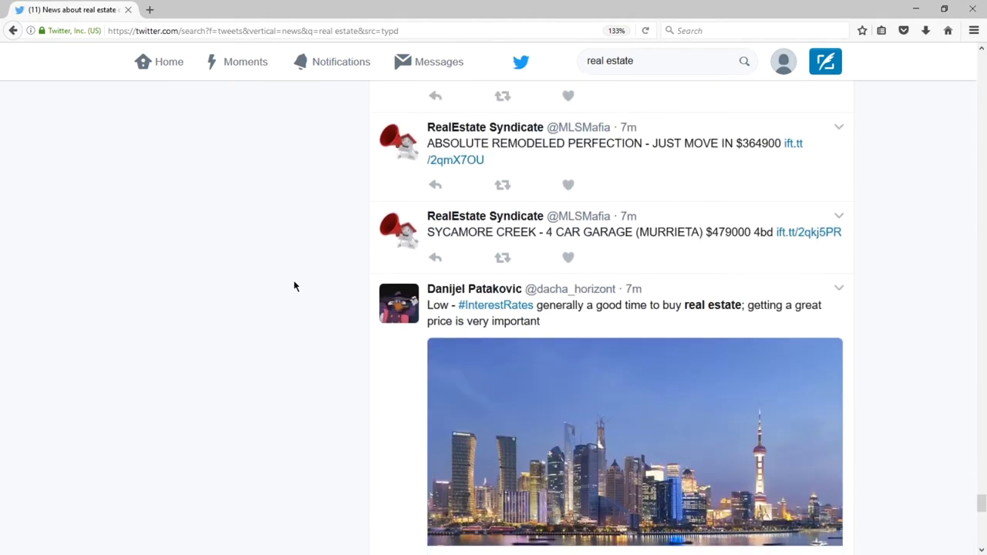
scroll(294, 286, "down", 2)
scroll(294, 286, "down", 4)
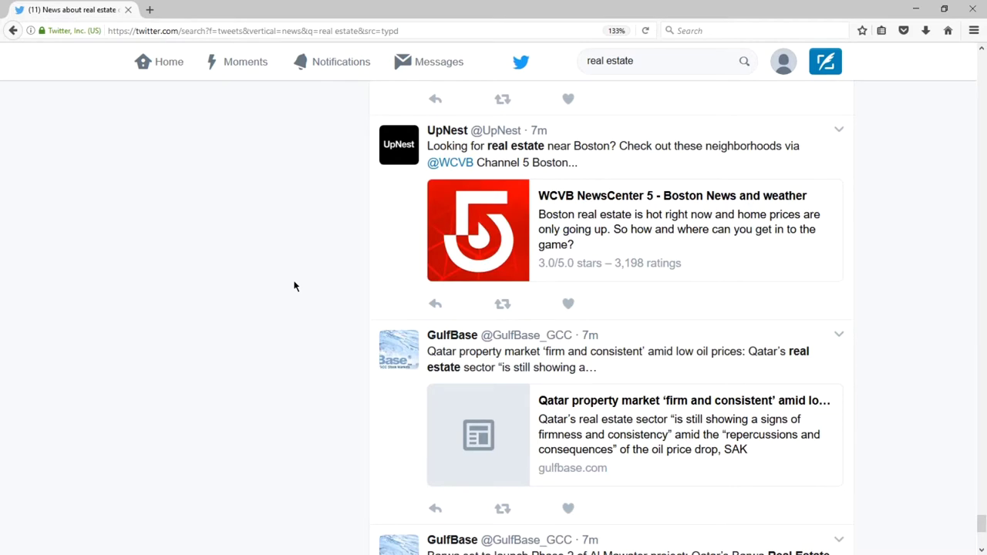
scroll(294, 286, "down", 1)
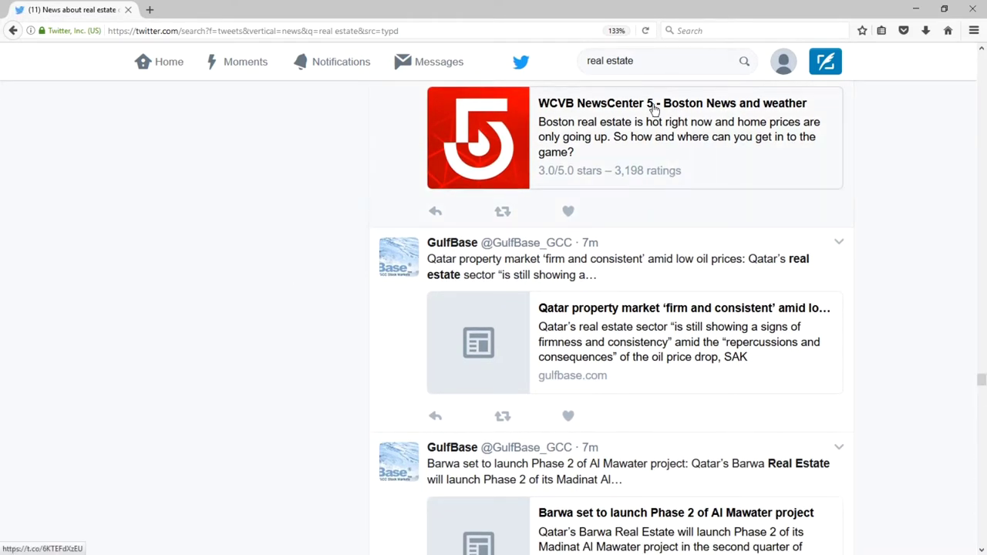
left_click(651, 64)
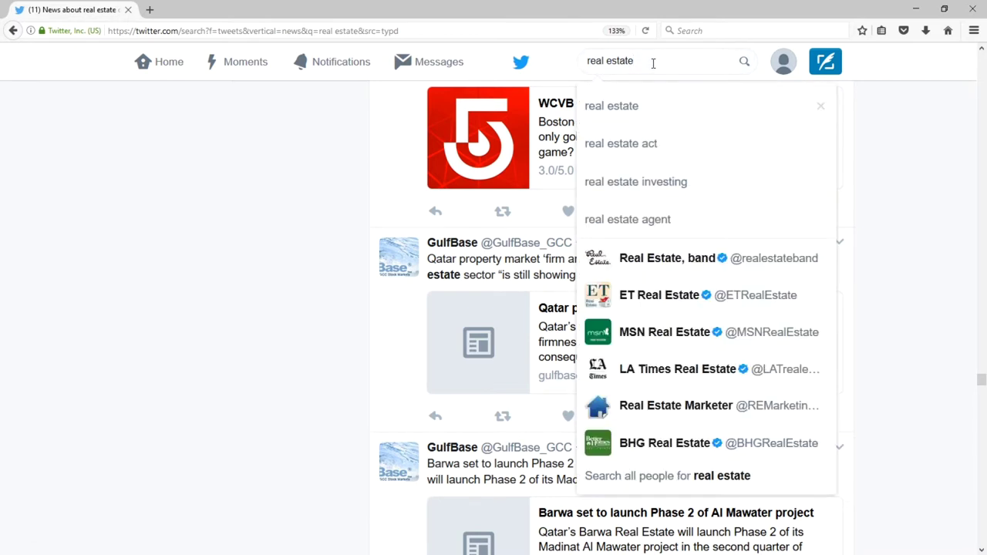
Refine the search to 'real estate in chula vista' and scroll through the local results.
type("in chula vista")
key("Return")
scroll(896, 278, "down", 6)
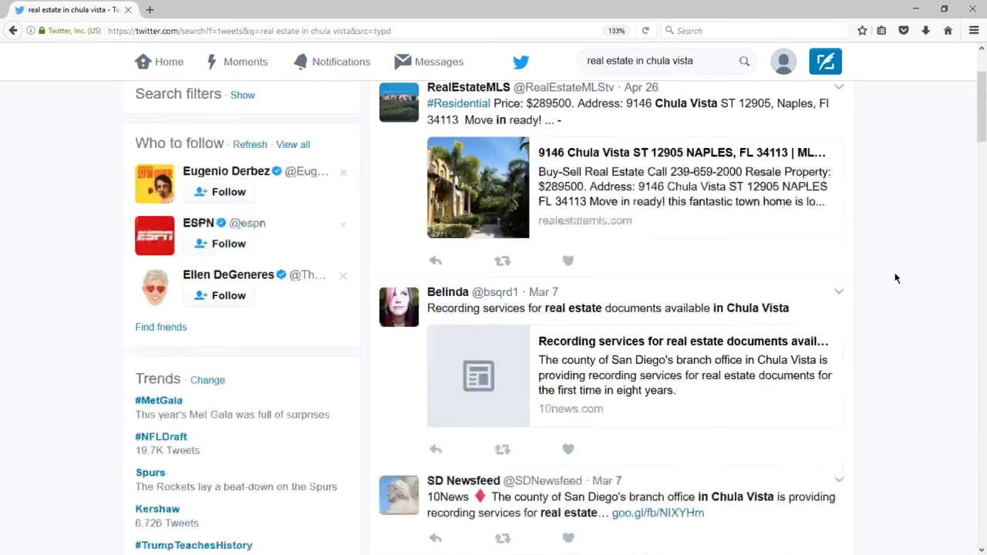
scroll(894, 275, "down", 10)
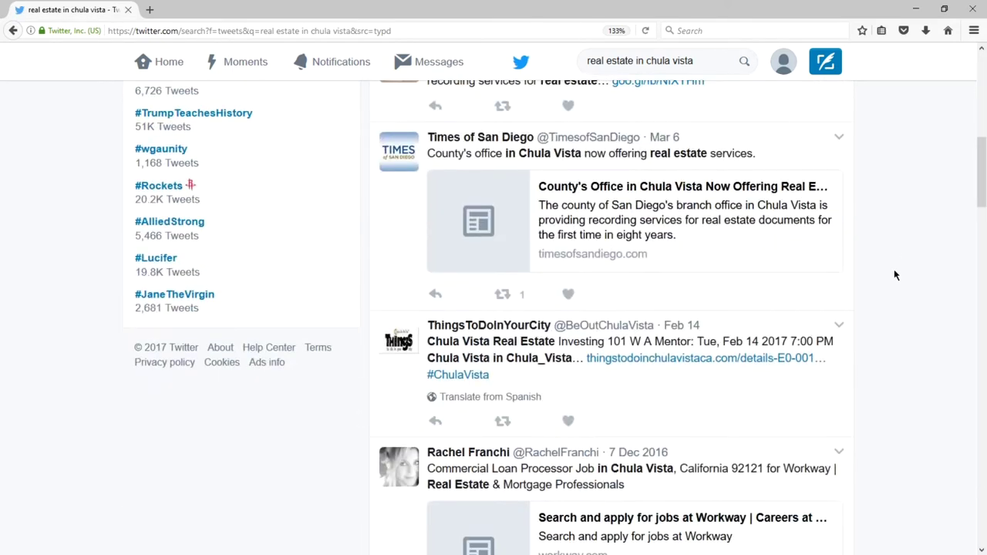
scroll(894, 273, "down", 1)
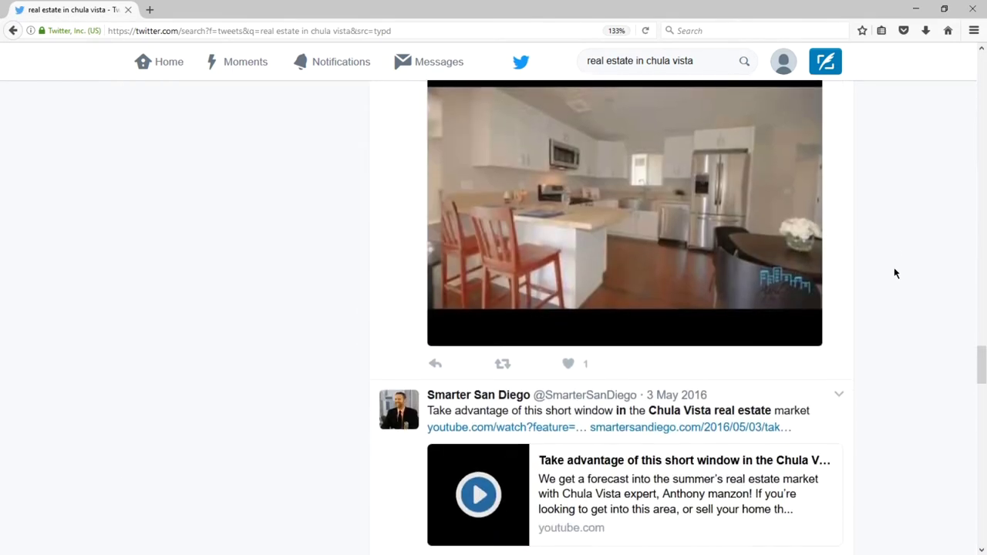
scroll(894, 273, "down", 3)
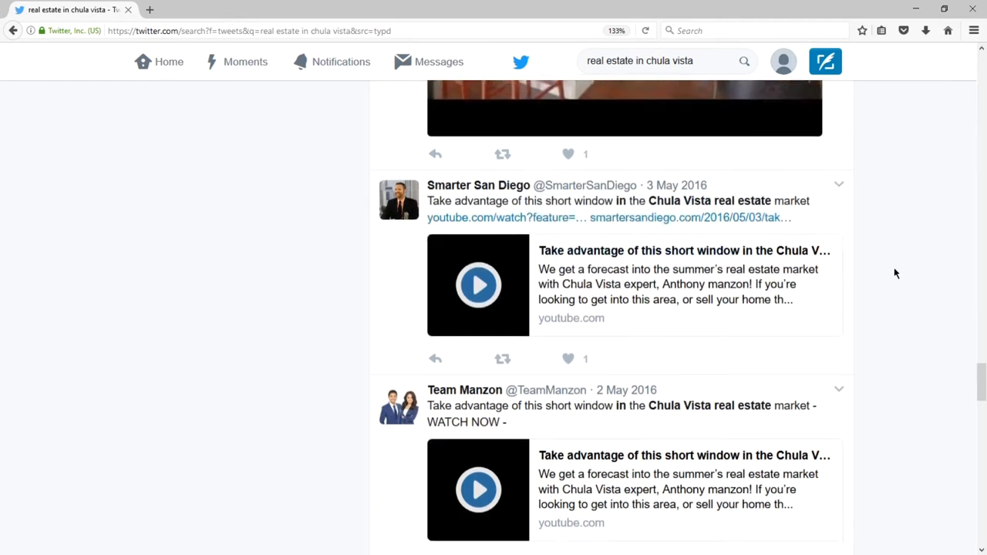
scroll(895, 273, "down", 3)
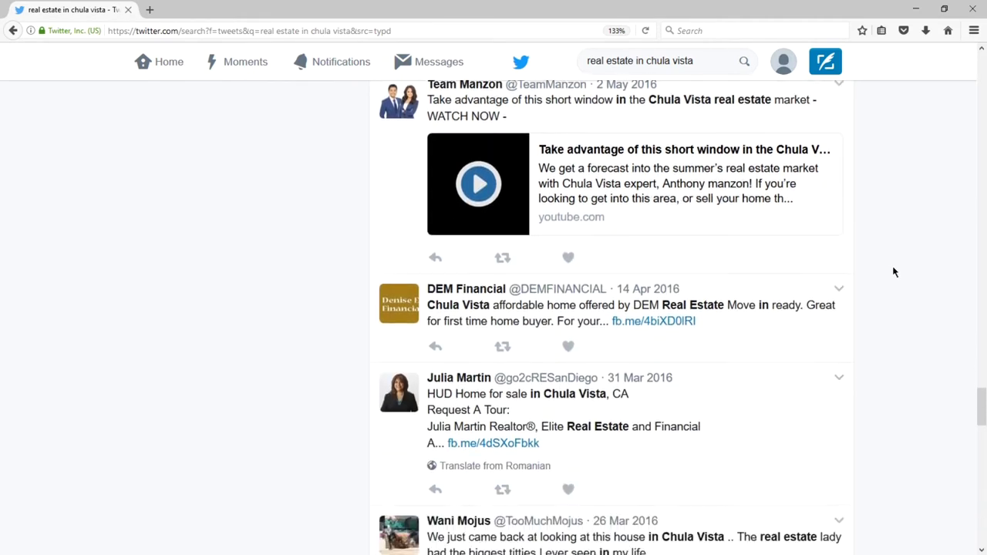
scroll(893, 267, "down", 6)
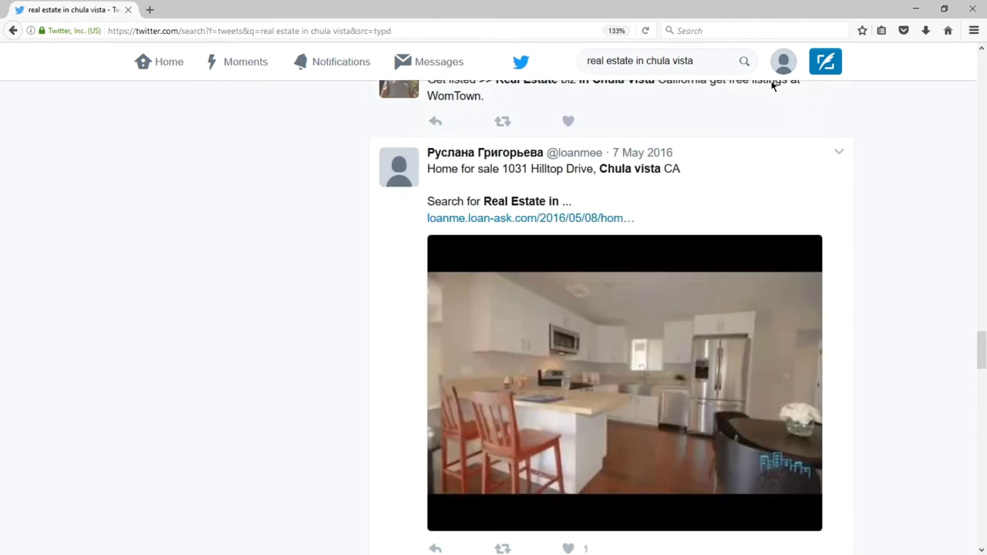
left_click(661, 65)
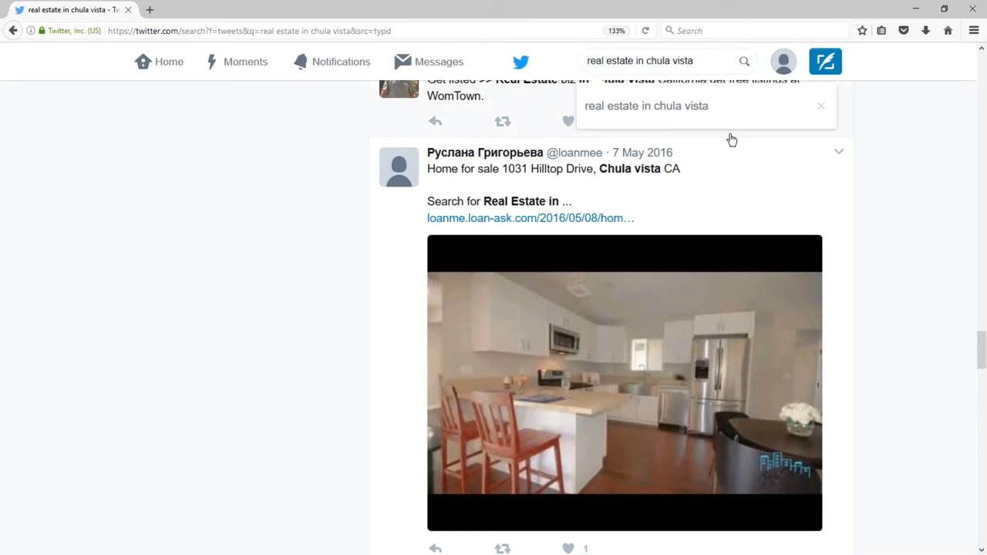
Search for 'chula vista housing' and begin replying to the bayfront renaissance tweet.
key("BackSpace")
key("BackSpace")
key("BackSpace")
key("BackSpace")
key("BackSpace")
key("BackSpace")
key("BackSpace")
key("BackSpace")
key("BackSpace")
key("BackSpace")
key("BackSpace")
key("BackSpace")
key("BackSpace")
key("BackSpace")
key("BackSpace")
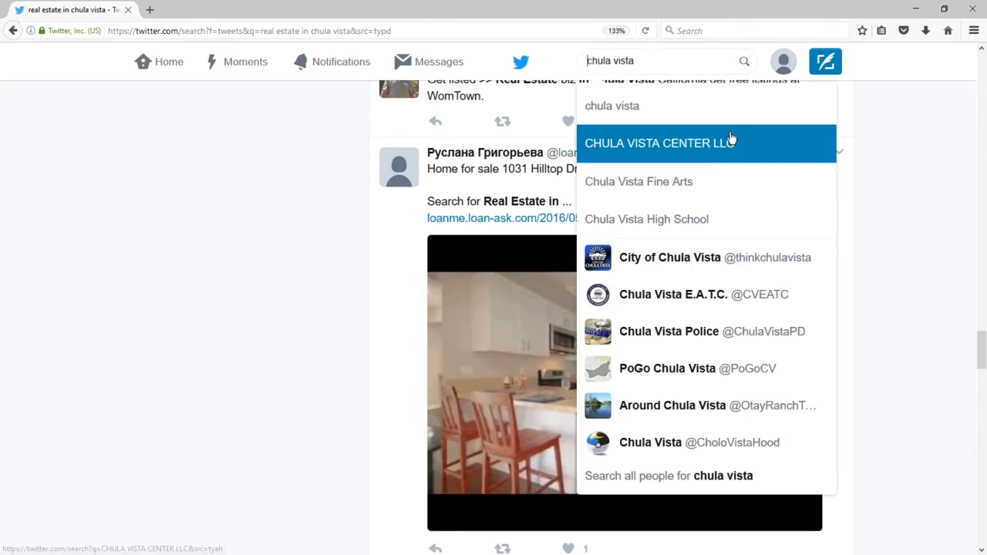
type("housing")
key("Return")
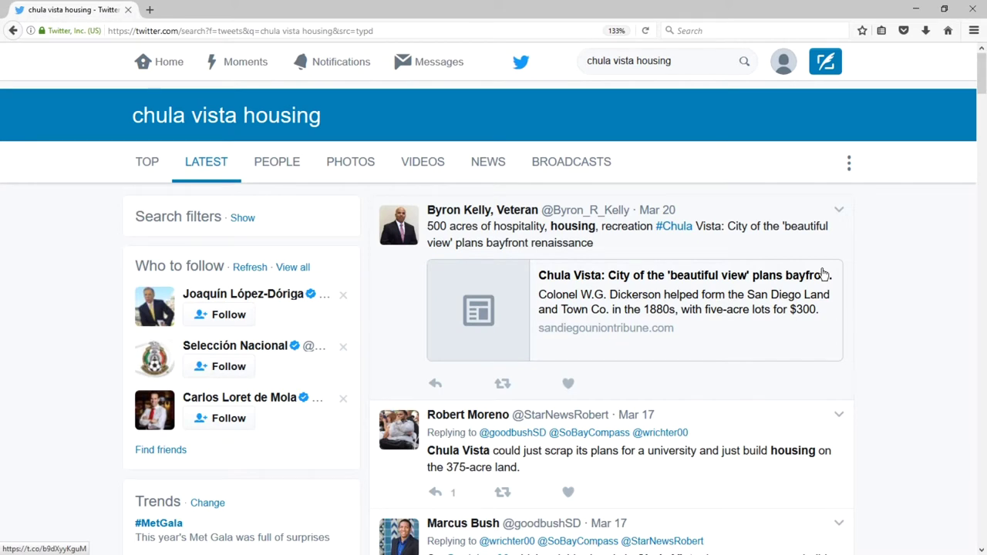
left_click(434, 385)
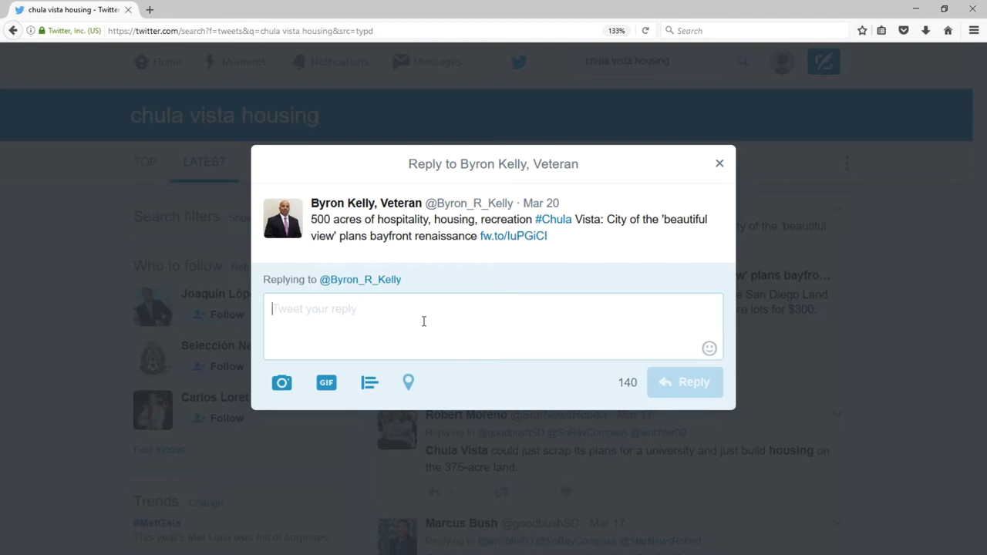
Paste and send the reply asking how soon Chula Vista can jump start its renaissance.
type("How soon do you think Chula Vista can jump start its renaissance?")
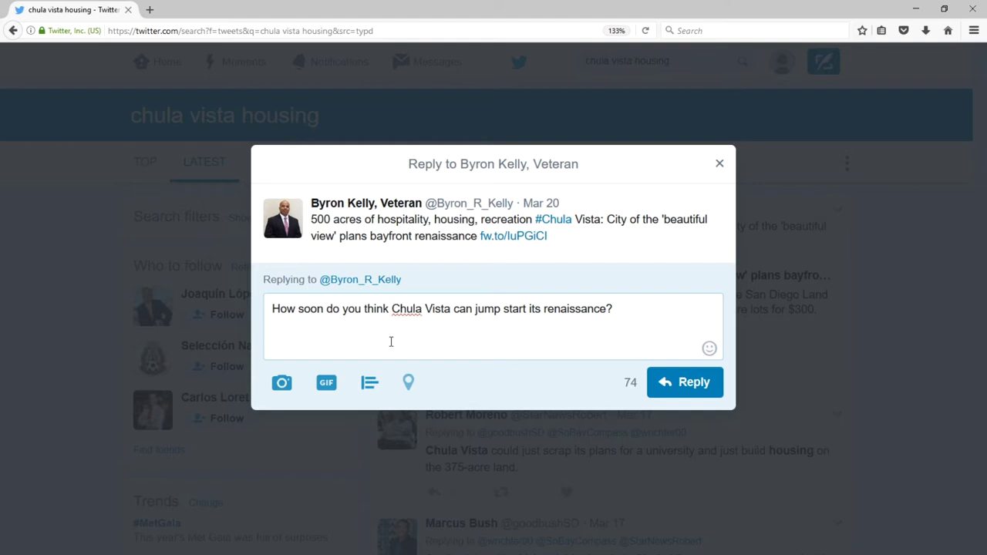
left_click(682, 386)
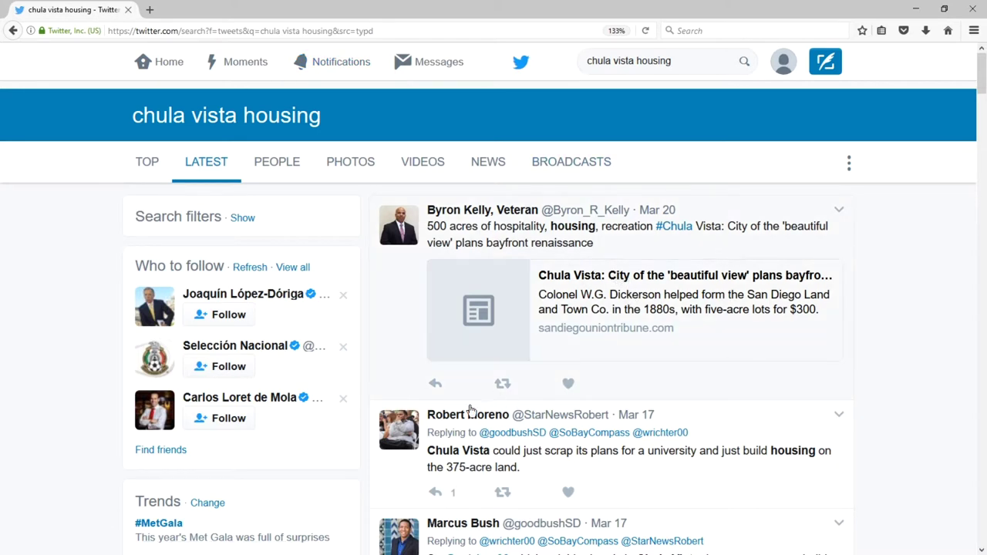
Draft a reply to the 375-acre tweet: 'Housing is certainly in short supply. And AFFORDABLE housing is like Shangri-la.'.
left_click(437, 494)
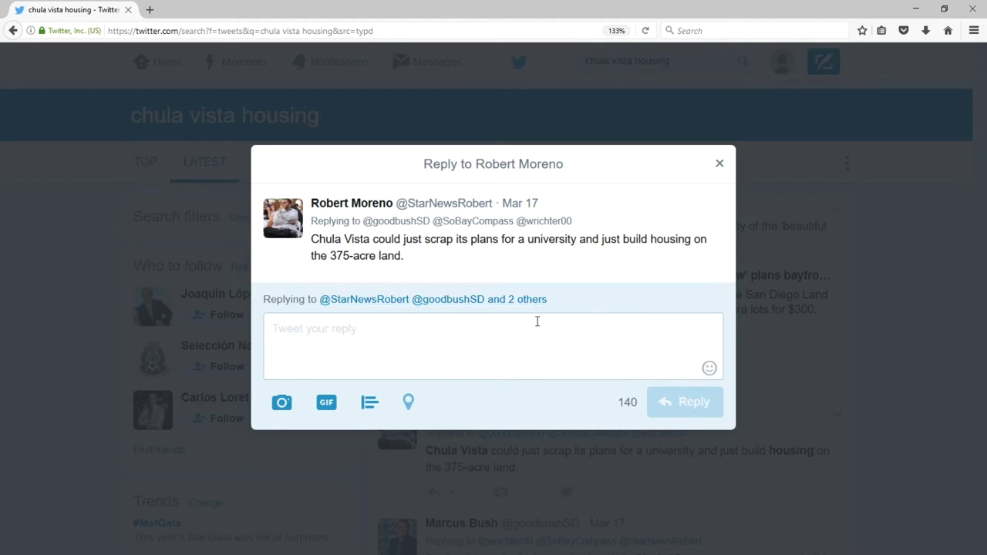
left_click(386, 303)
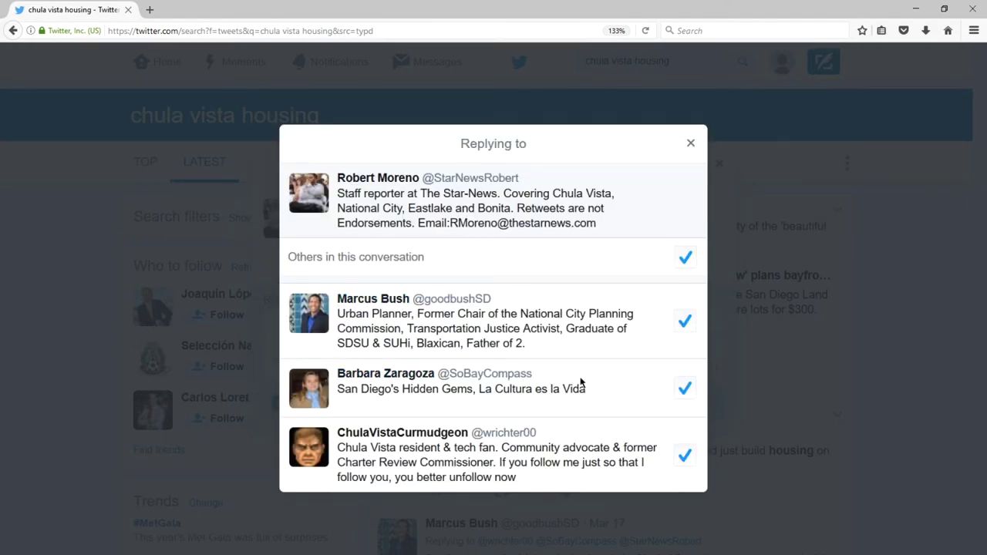
key("Escape")
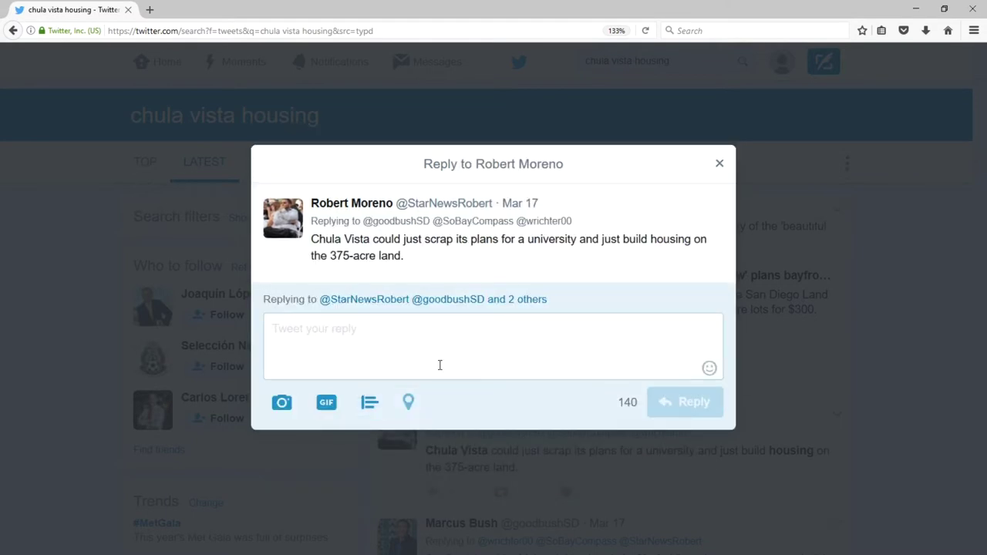
type("Housing is certainly in short supply. And AFFORDABLE housing is like Shangri-la.")
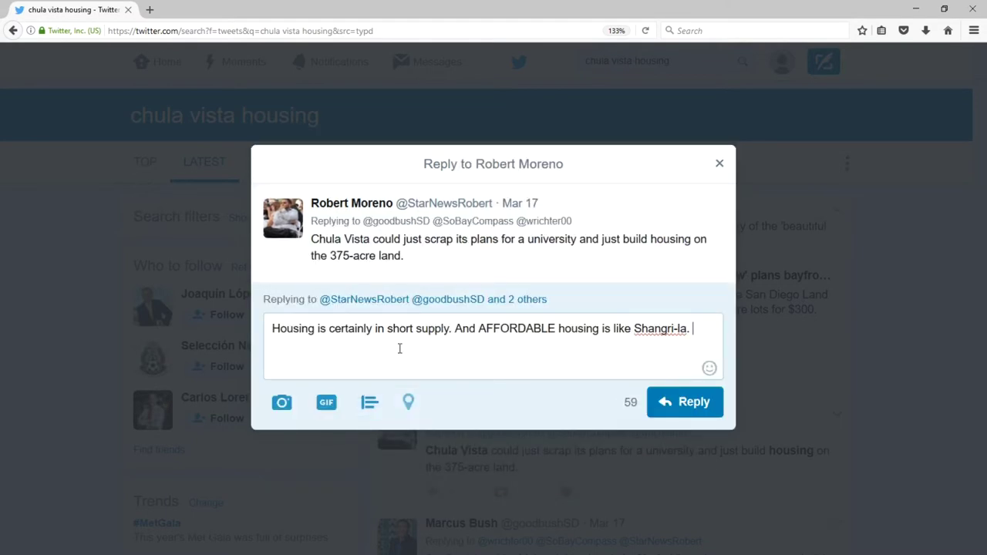
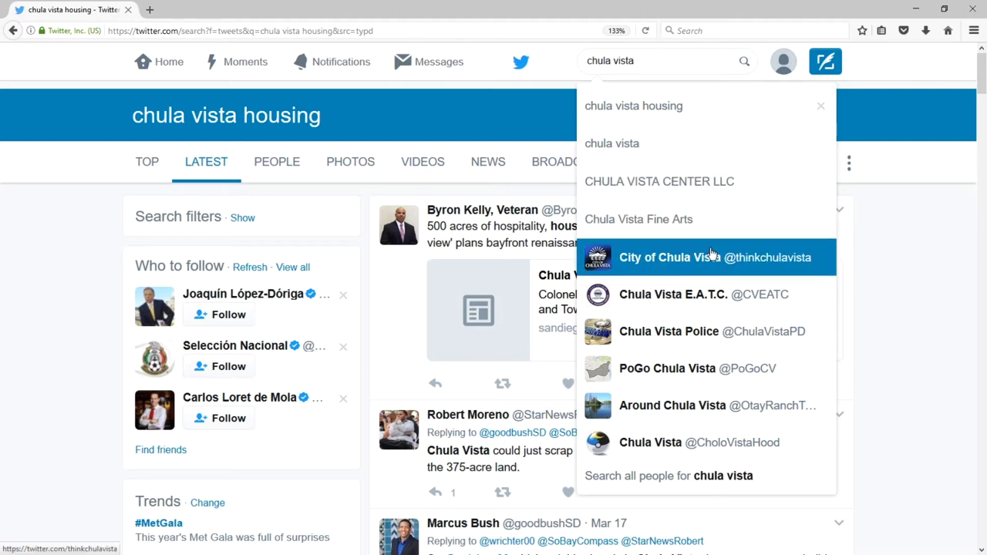
Open the City of Chula Vista profile, then view its followers list in a second tab.
left_click(708, 262)
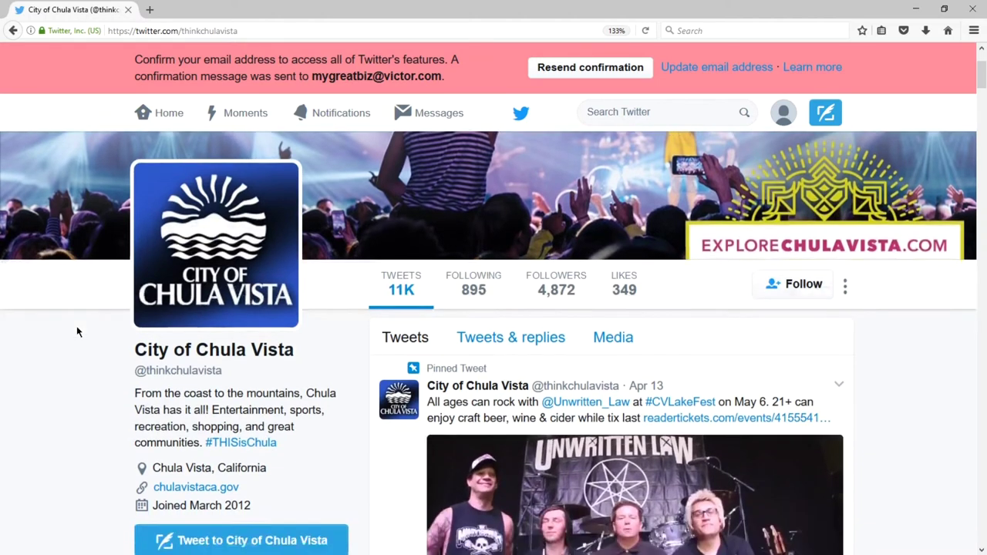
scroll(76, 332, "down", 2)
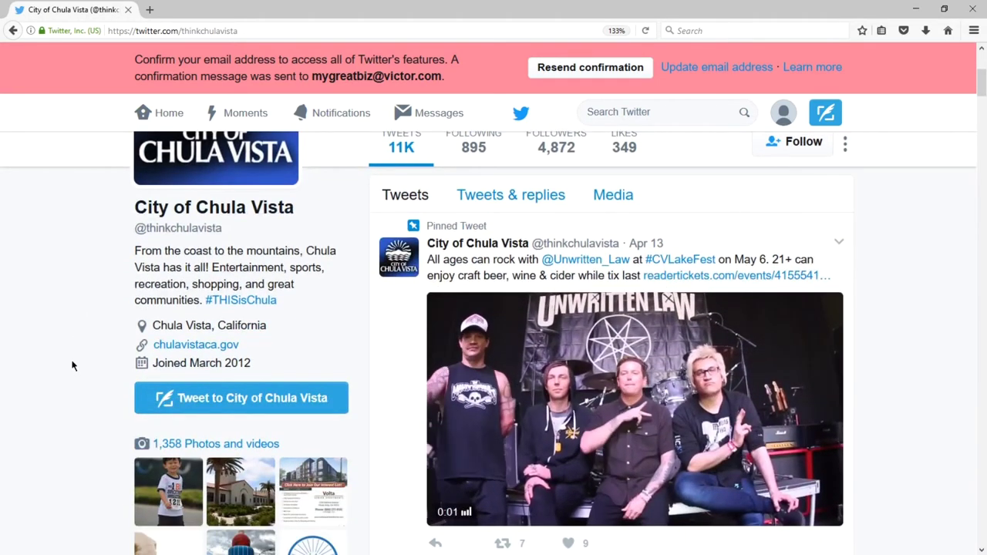
scroll(525, 253, "up", 1)
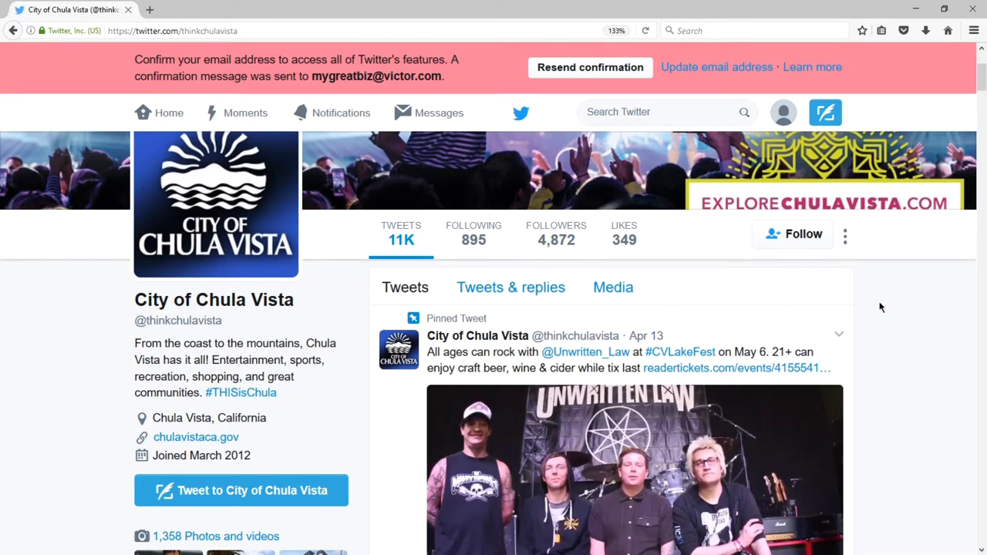
scroll(935, 316, "down", 5)
scroll(938, 307, "up", 4)
scroll(938, 307, "up", 3)
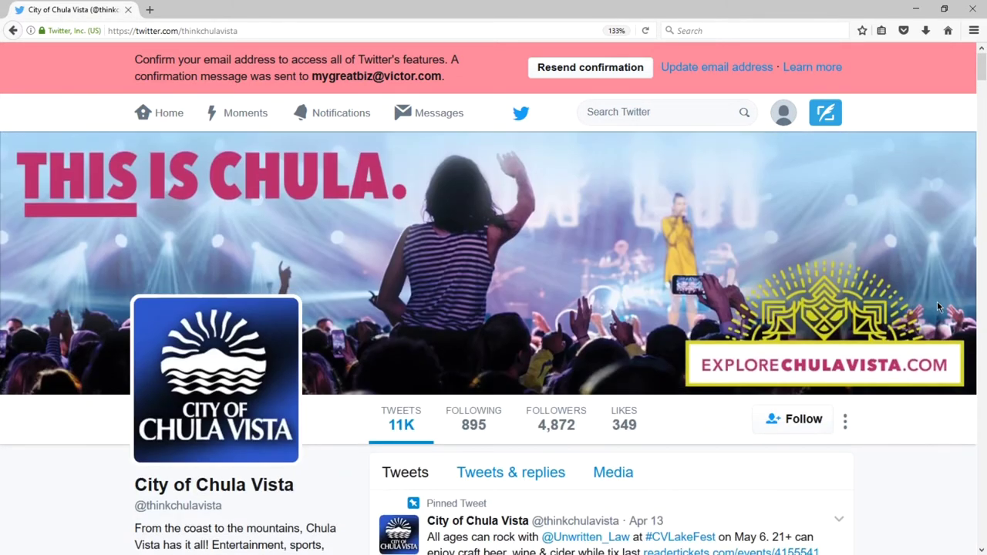
scroll(938, 307, "down", 3)
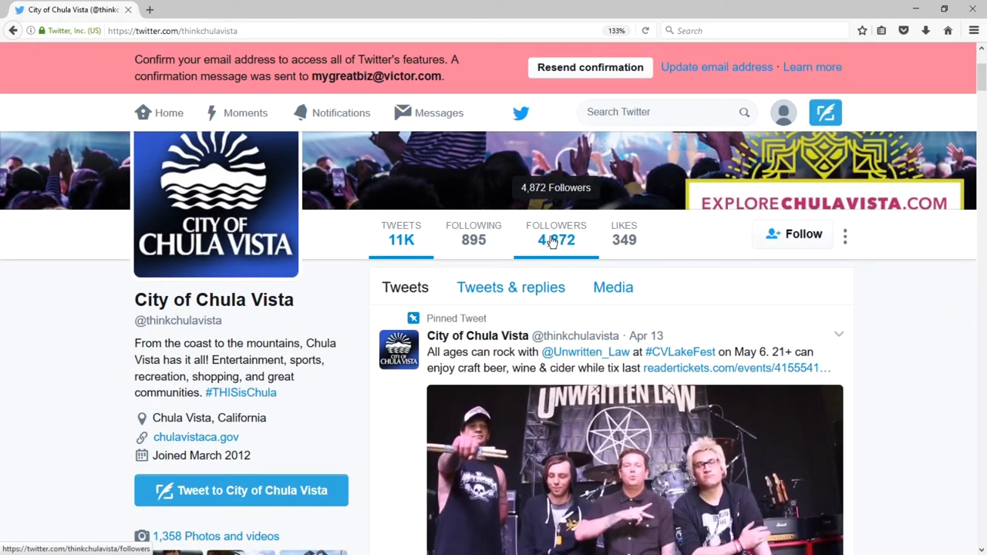
middle_click(552, 244)
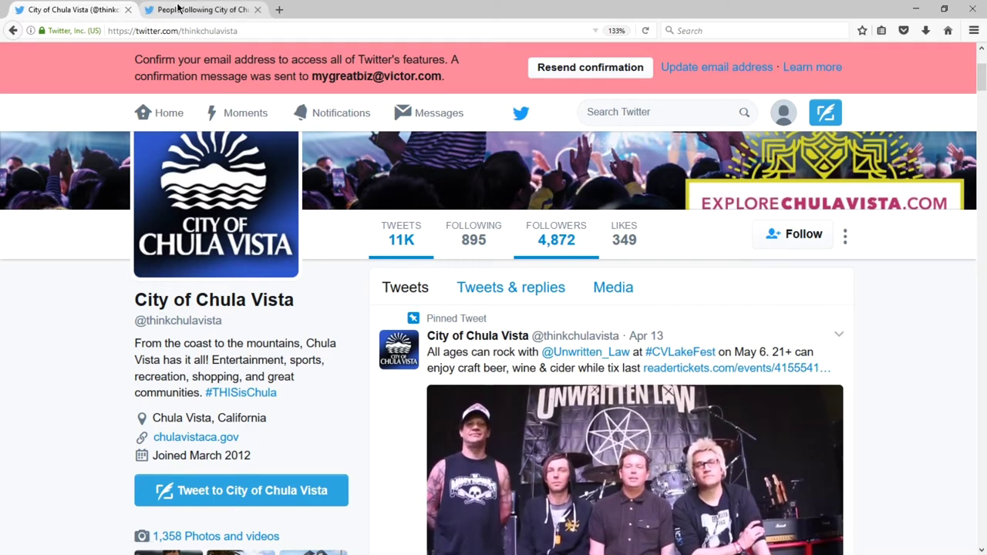
left_click(247, 10)
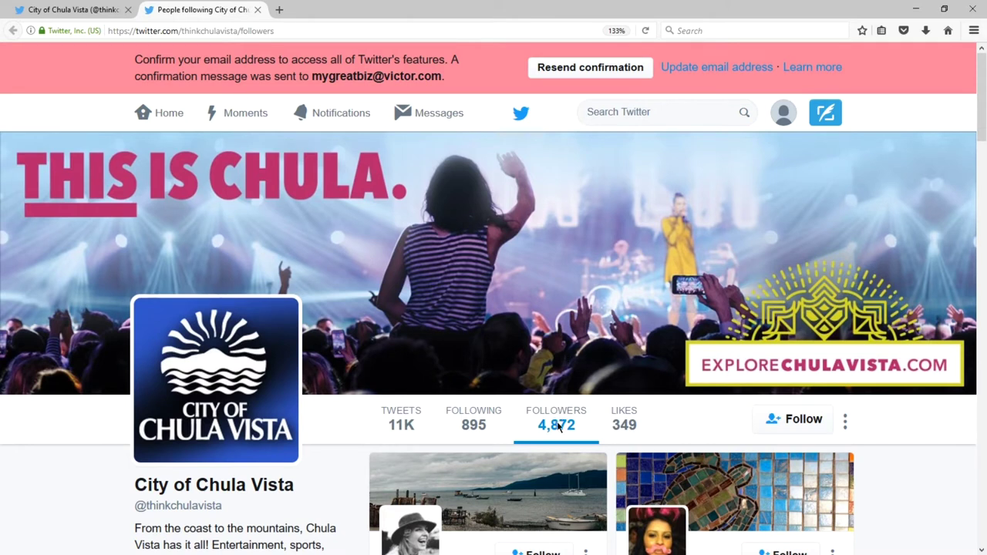
Follow the first local follower and the neighborhood services official from the followers list.
scroll(344, 292, "down", 3)
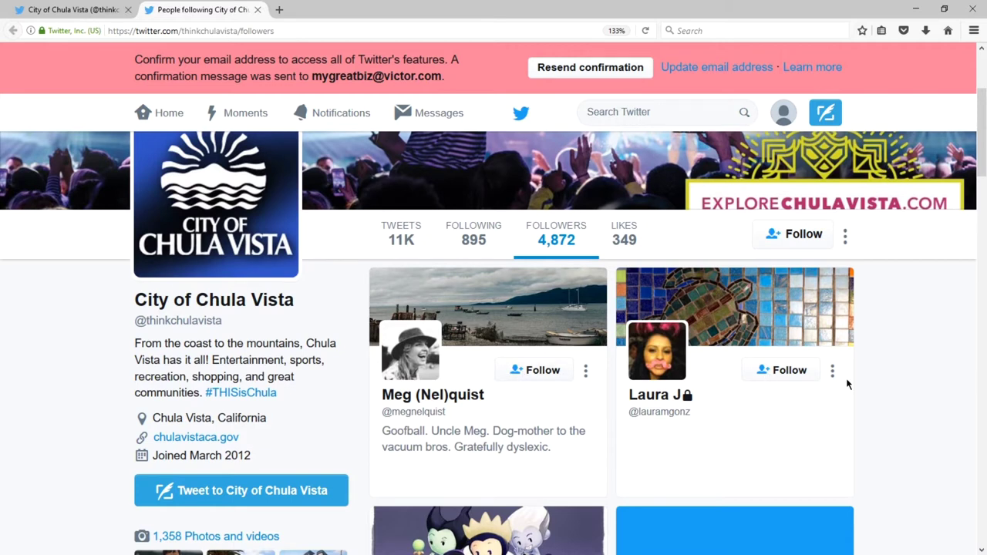
scroll(559, 291, "down", 5)
scroll(560, 290, "down", 5)
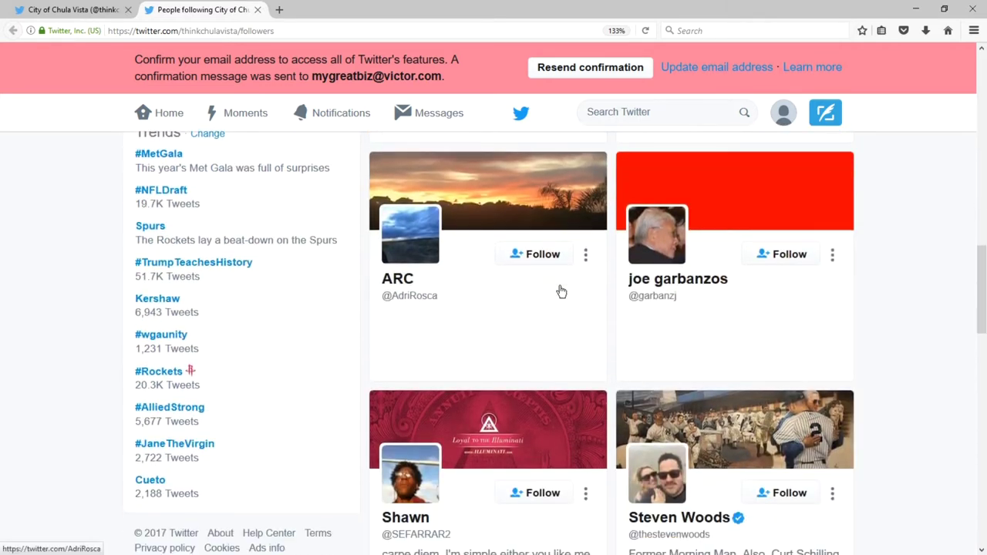
scroll(552, 247, "up", 11)
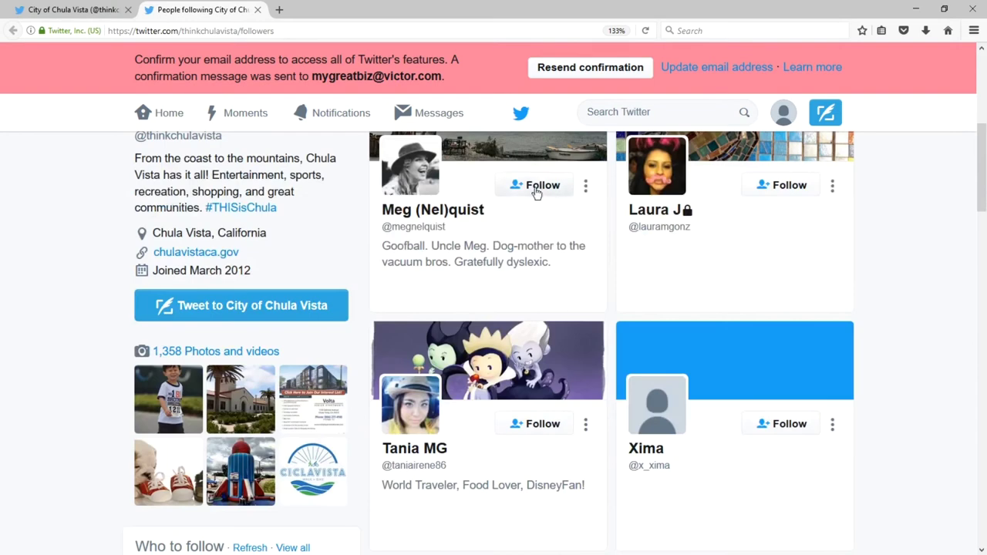
left_click(535, 189)
scroll(874, 253, "down", 10)
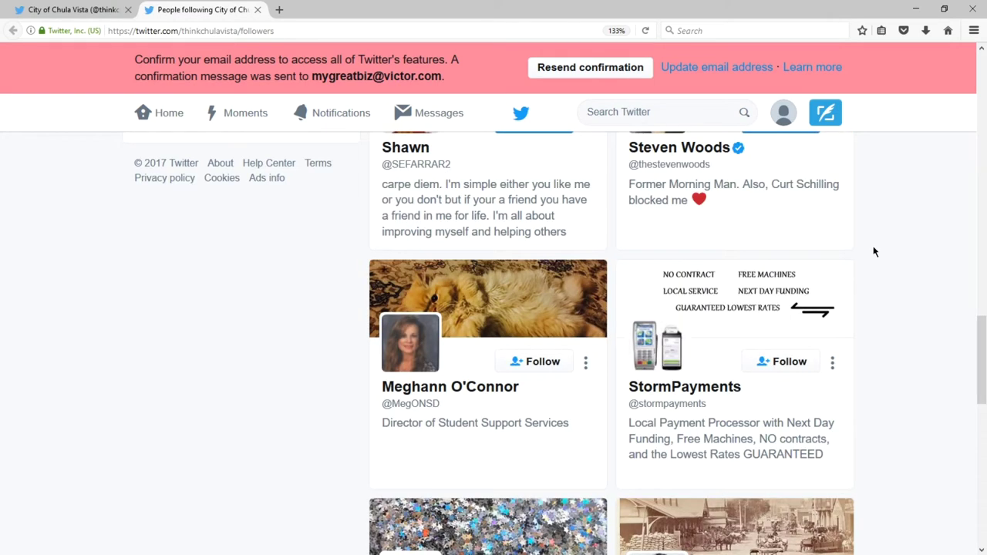
scroll(872, 248, "down", 2)
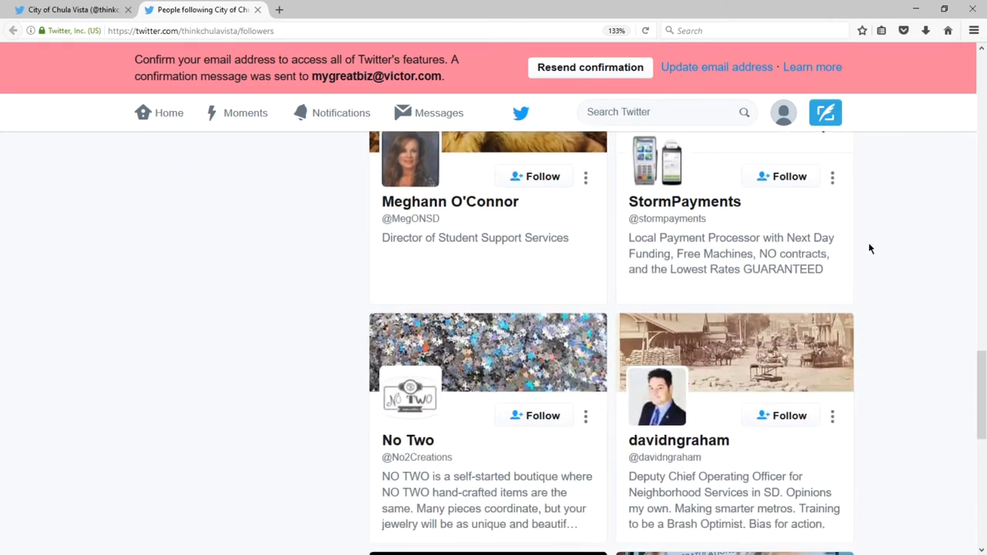
scroll(868, 249, "down", 2)
left_click(781, 229)
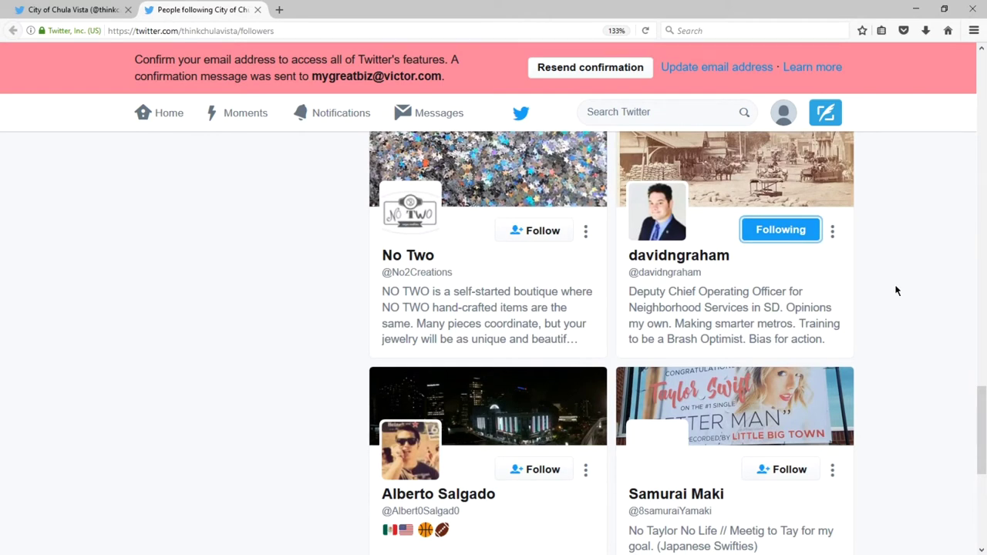
Find the verified Emmy-winning journalist further down and open his profile in a background tab.
scroll(896, 290, "down", 2)
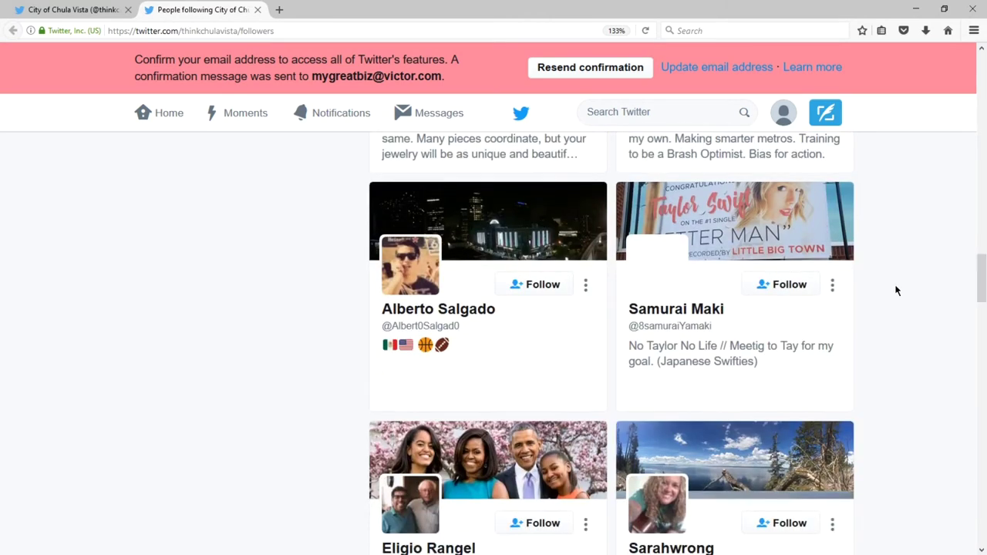
scroll(896, 290, "down", 1)
scroll(896, 288, "down", 5)
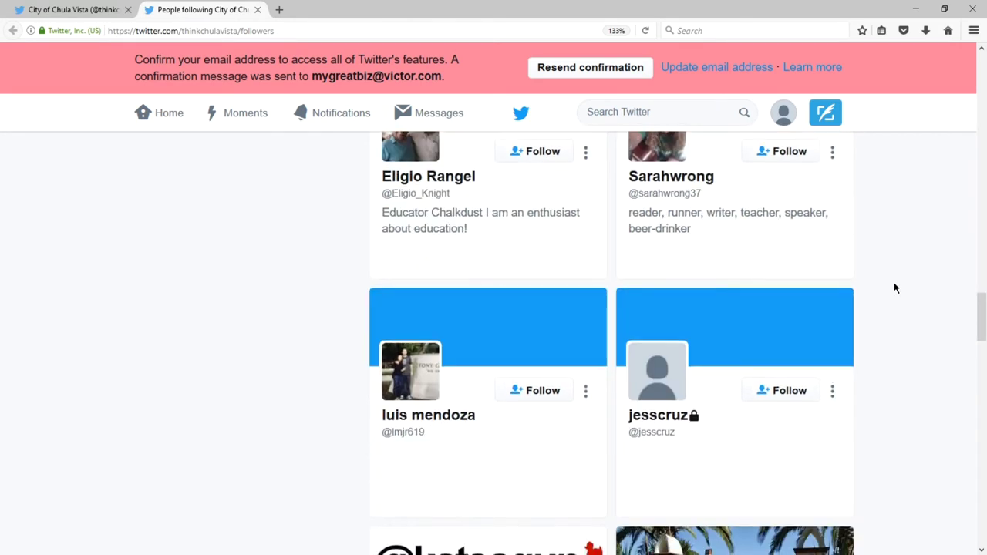
scroll(895, 287, "down", 3)
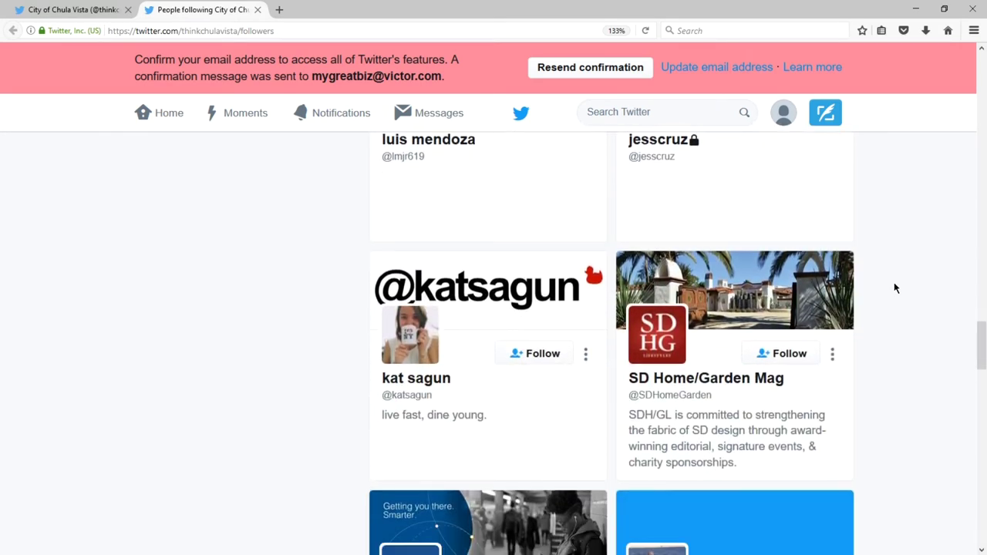
scroll(895, 288, "down", 1)
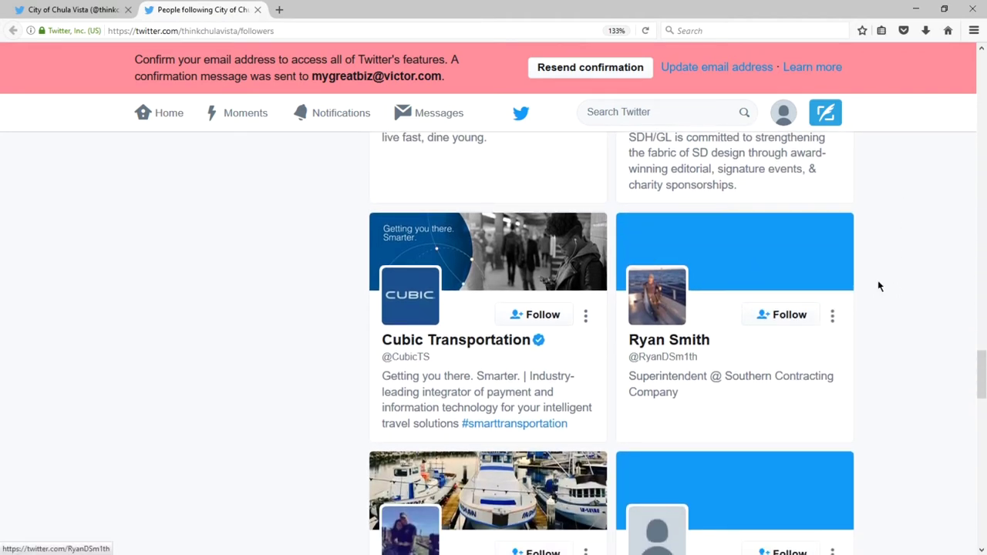
scroll(883, 279, "down", 2)
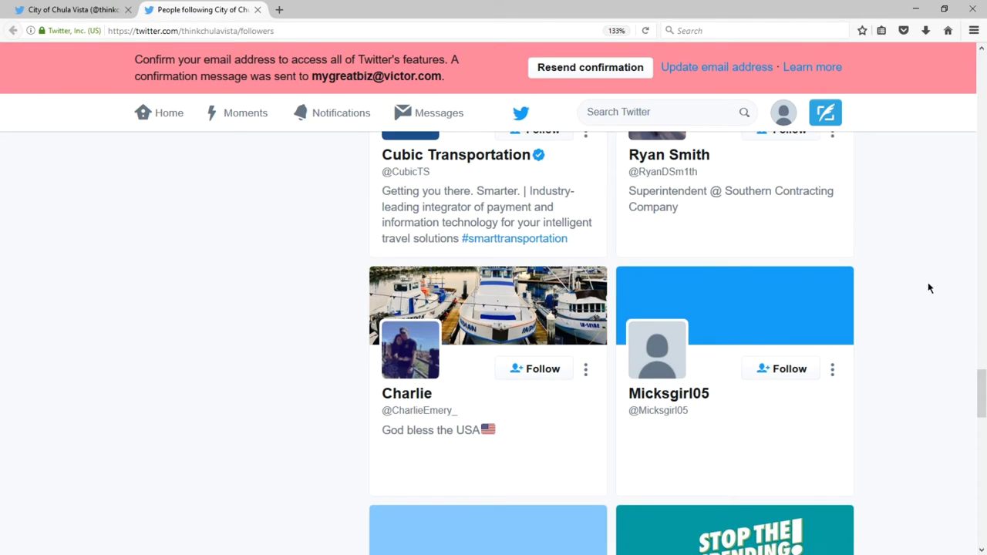
scroll(924, 283, "down", 3)
scroll(920, 282, "down", 8)
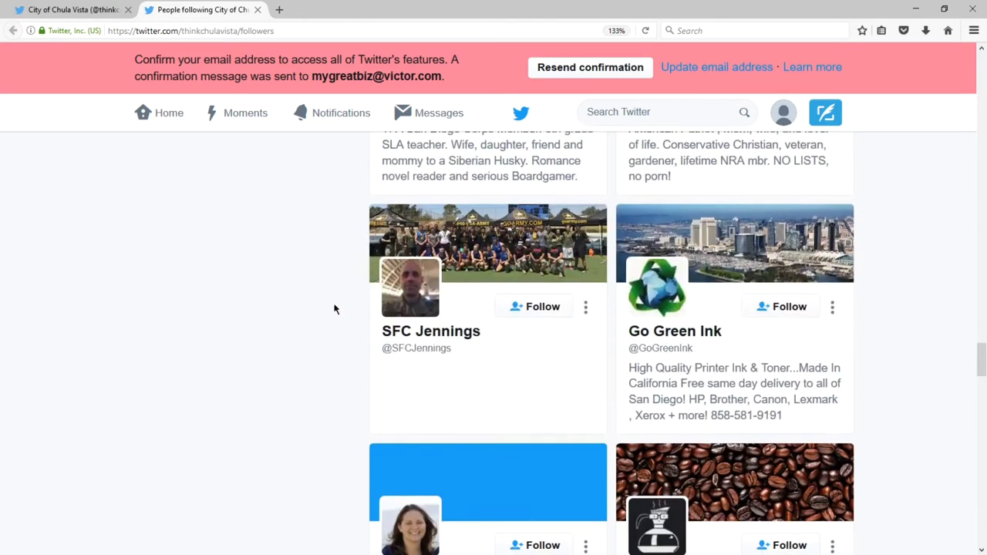
scroll(334, 309, "down", 1)
scroll(334, 309, "down", 1)
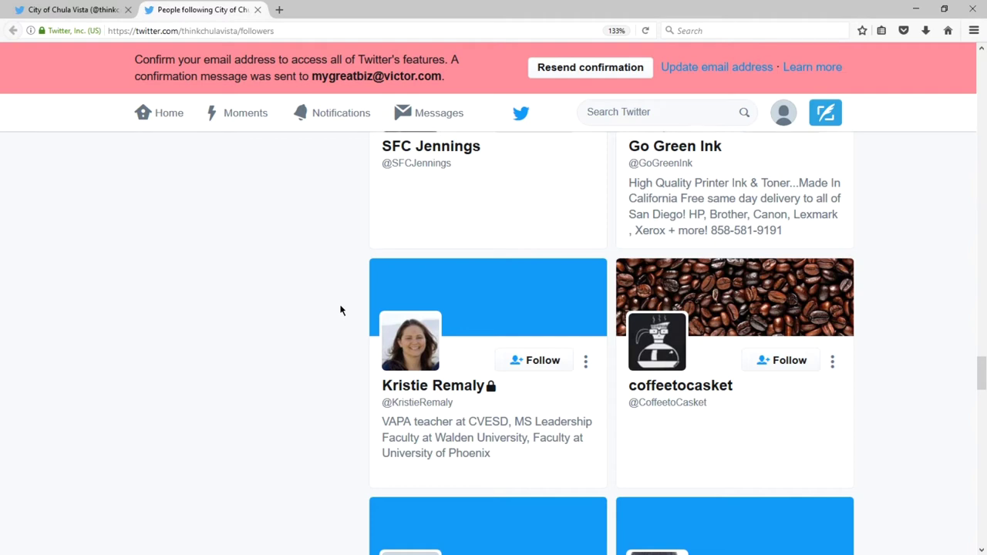
scroll(340, 310, "down", 6)
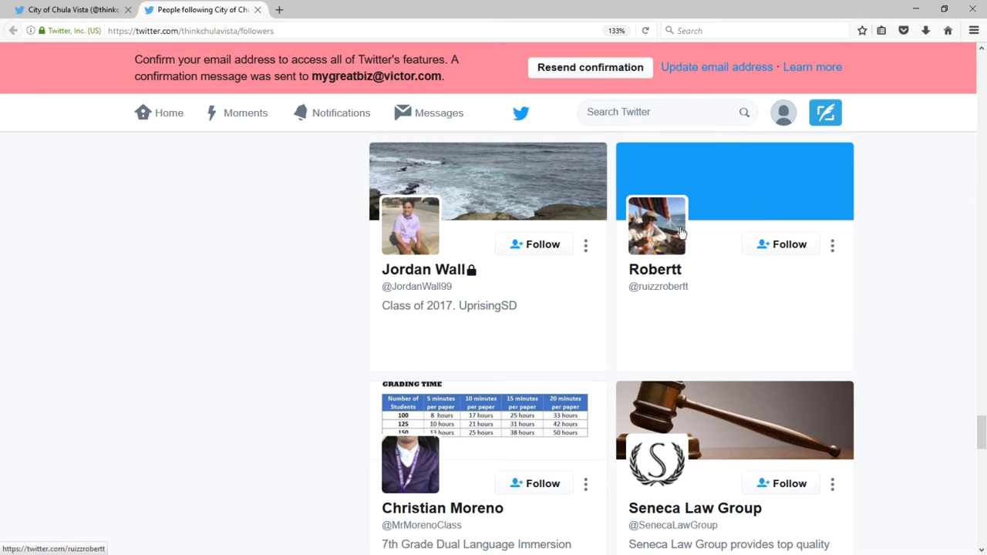
scroll(347, 319, "down", 5)
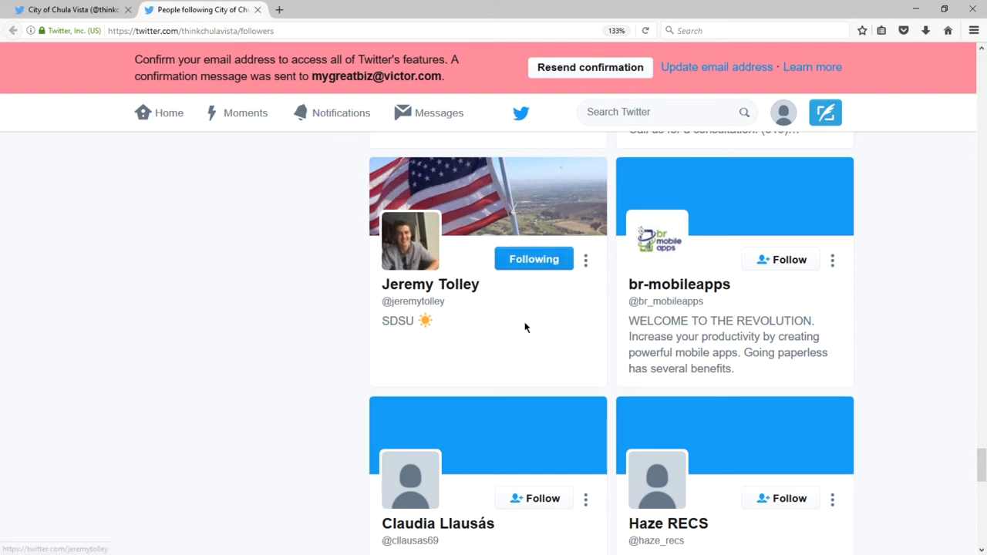
scroll(351, 346, "down", 2)
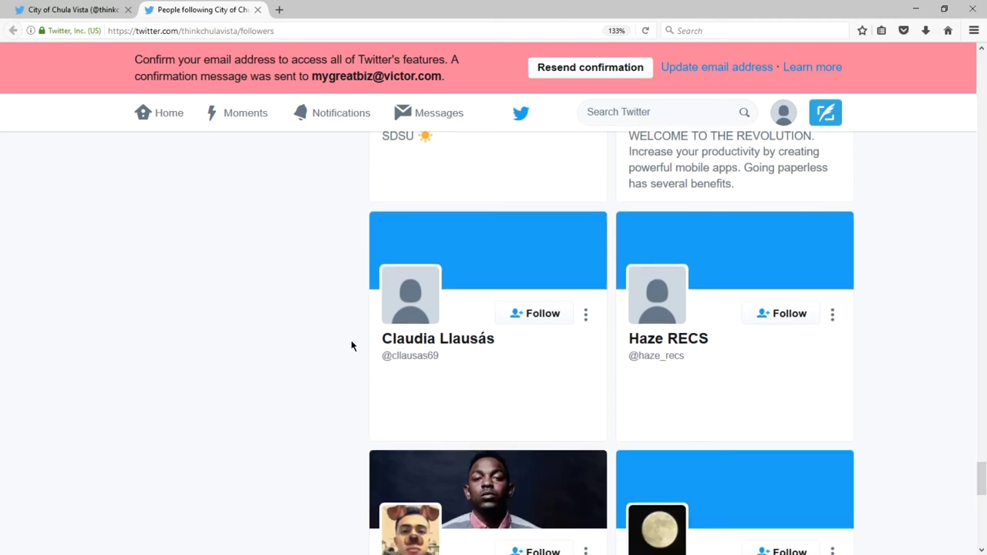
scroll(351, 341, "down", 1)
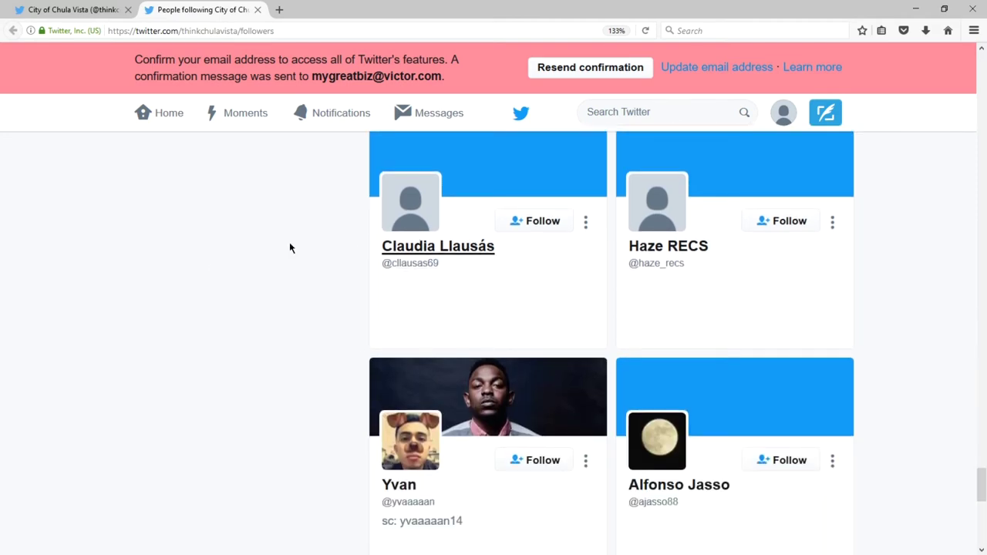
scroll(426, 268, "up", 1)
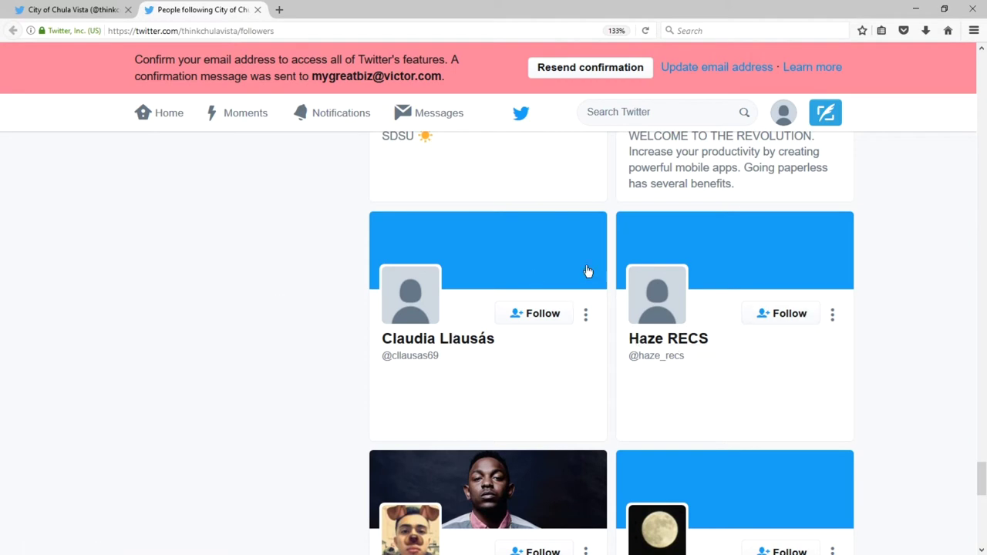
scroll(421, 308, "down", 5)
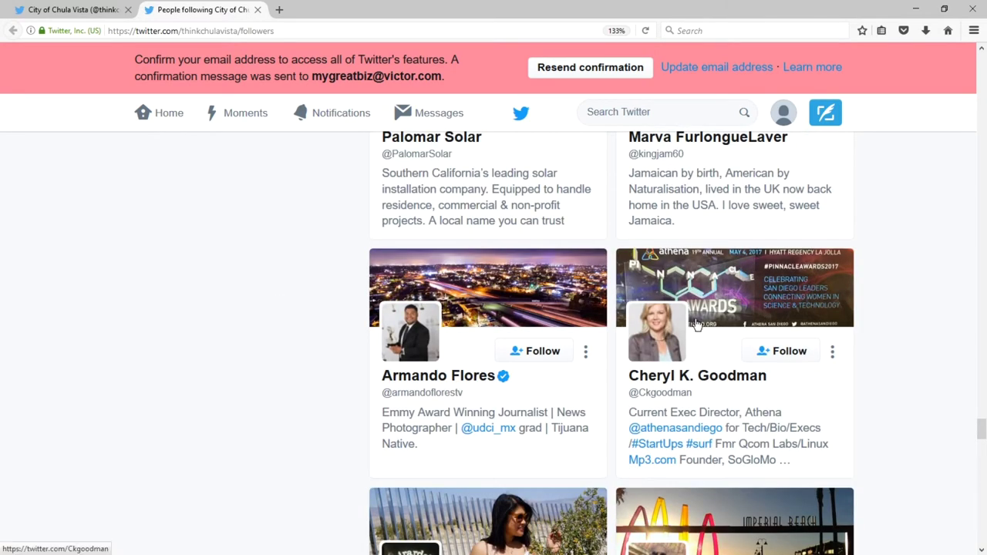
middle_click(408, 357)
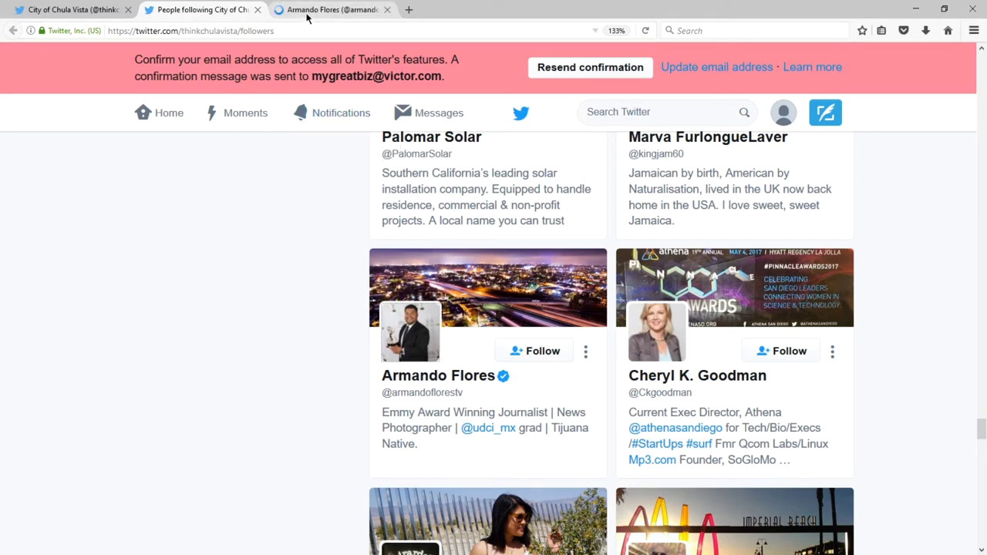
On the journalist's profile, like his Apr 6 anniversary tweet and begin a reply.
left_click(307, 15)
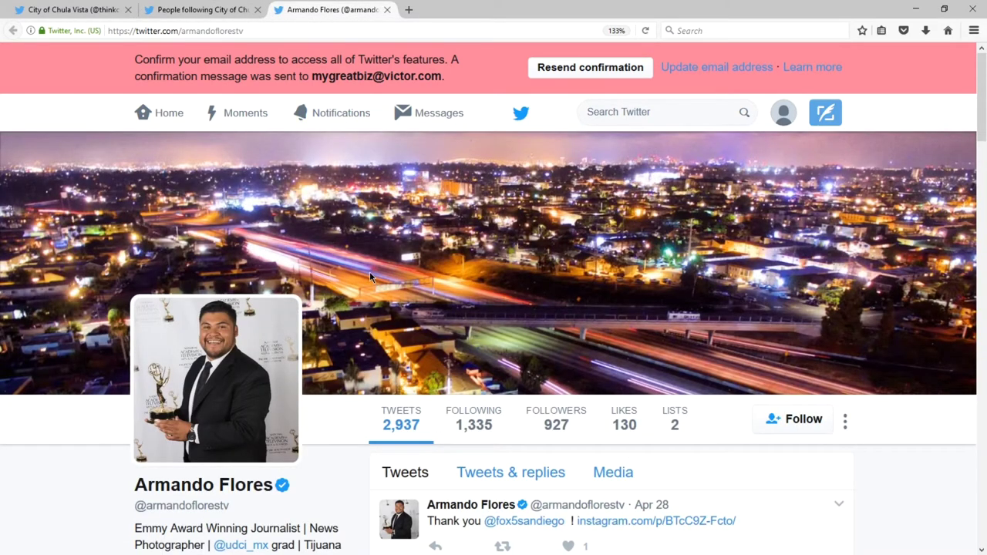
scroll(368, 269, "down", 3)
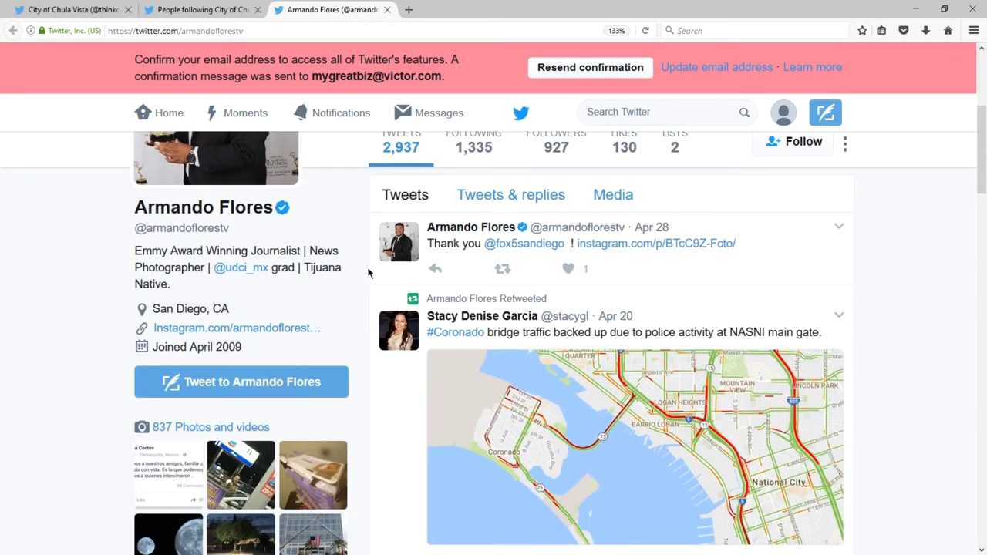
scroll(359, 274, "down", 8)
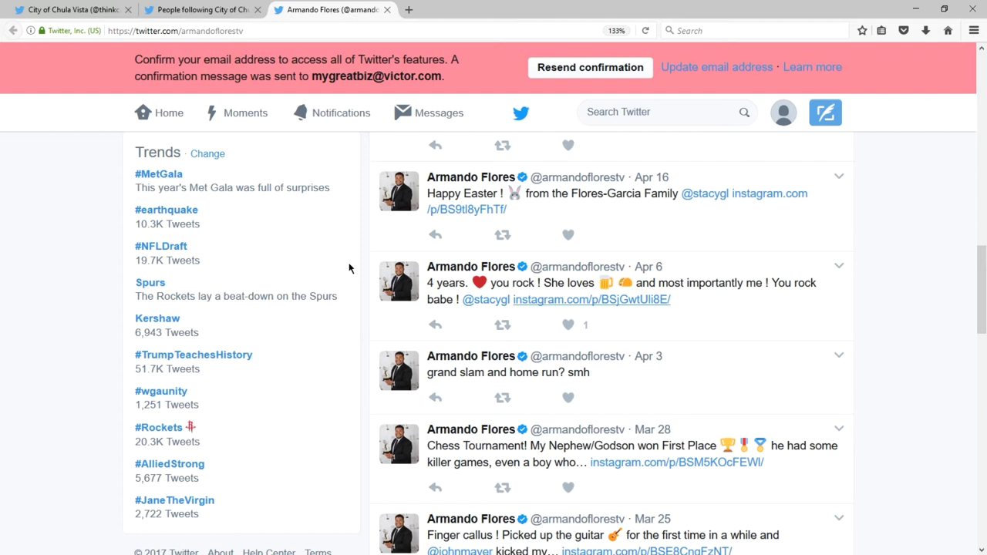
left_click(567, 325)
left_click(437, 326)
Post the reply 'Congrats! Here's to four more years.' and close the journalist's profile tab.
type("Con")
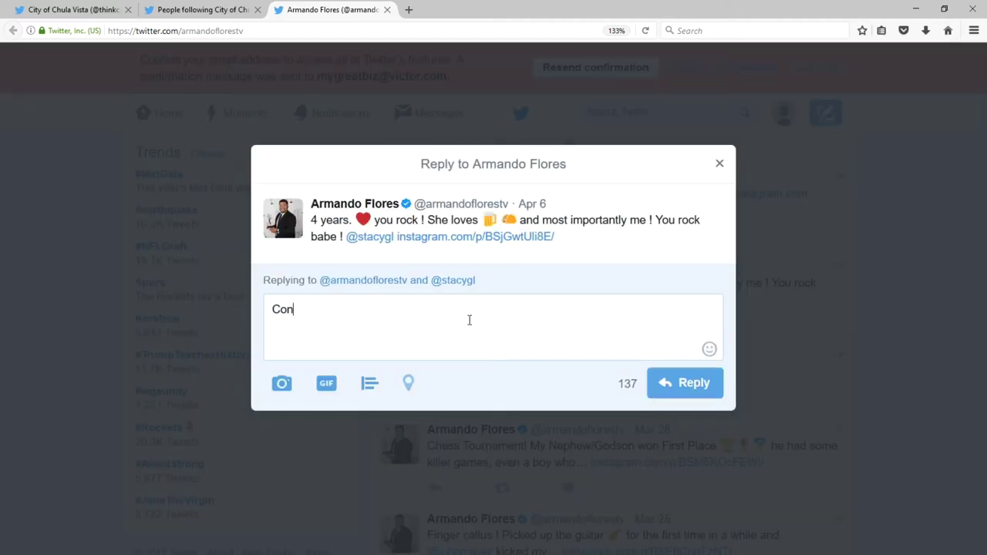
type("grats! Here's to ")
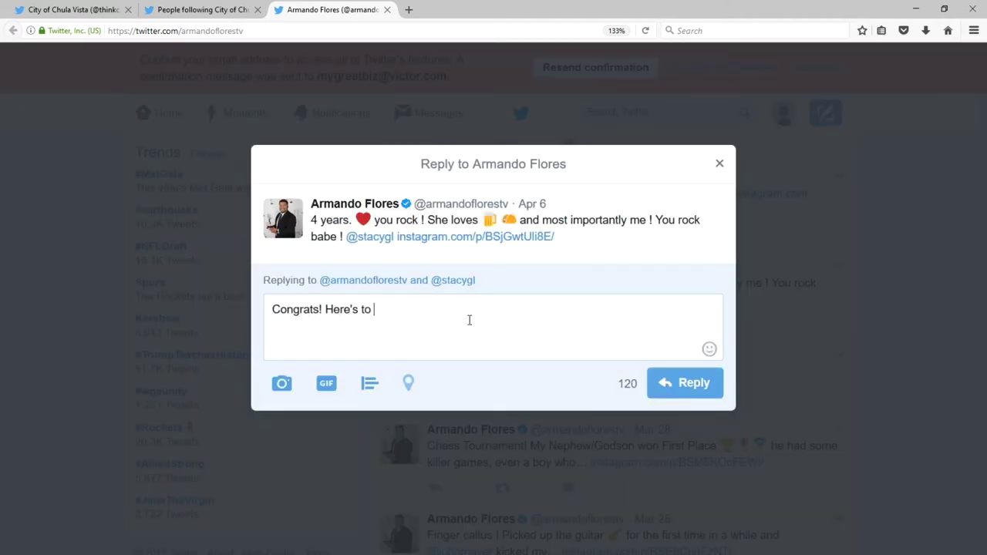
type("four more years.")
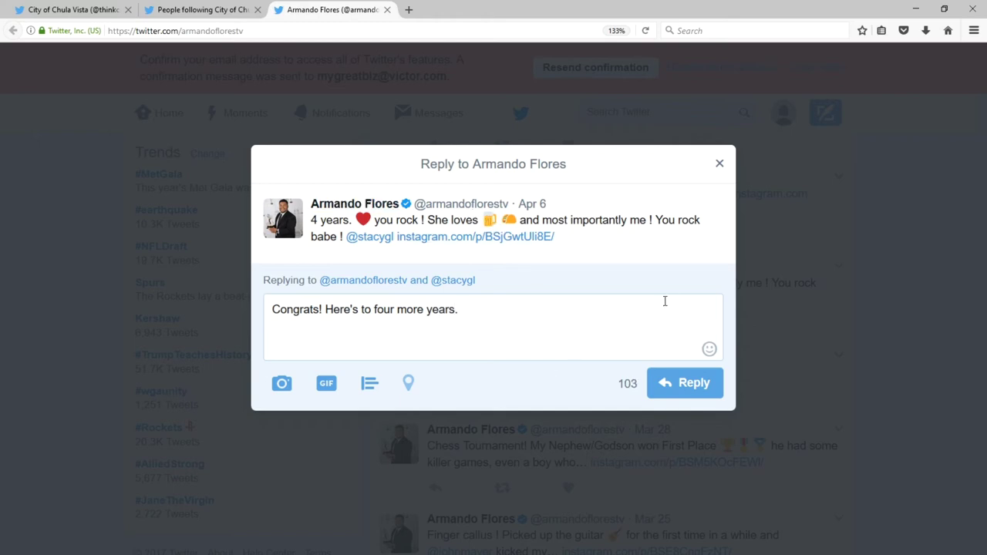
left_click(708, 349)
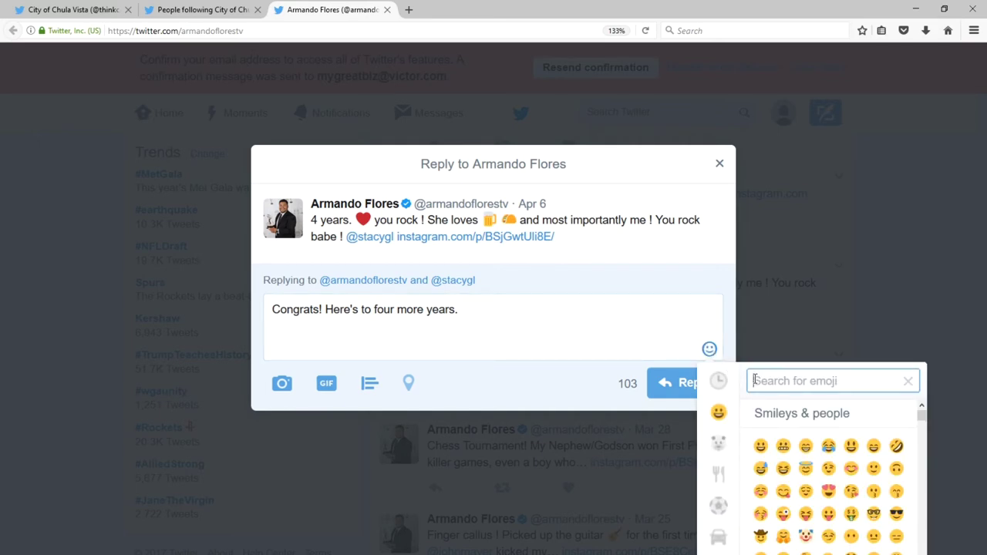
left_click(671, 383)
scroll(877, 293, "down", 10)
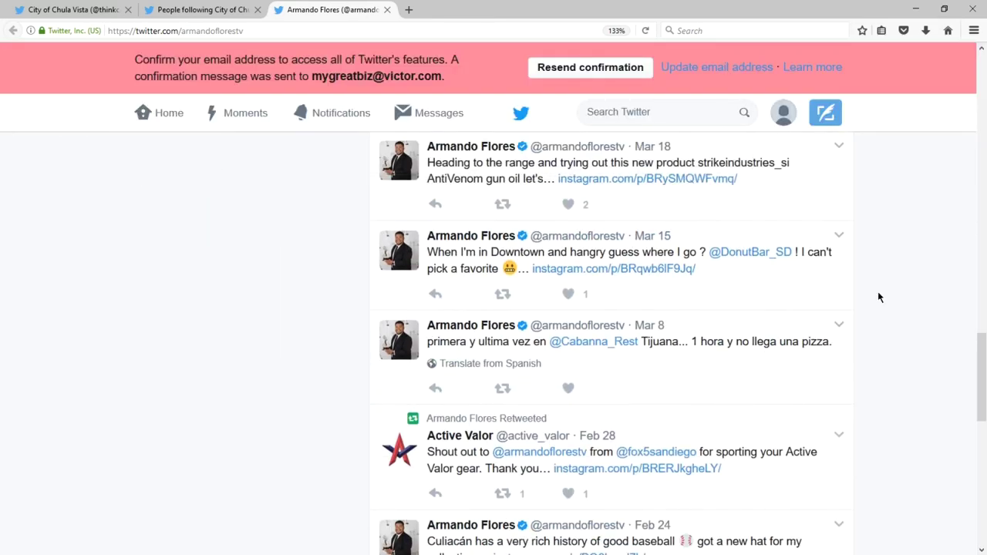
scroll(877, 296, "down", 6)
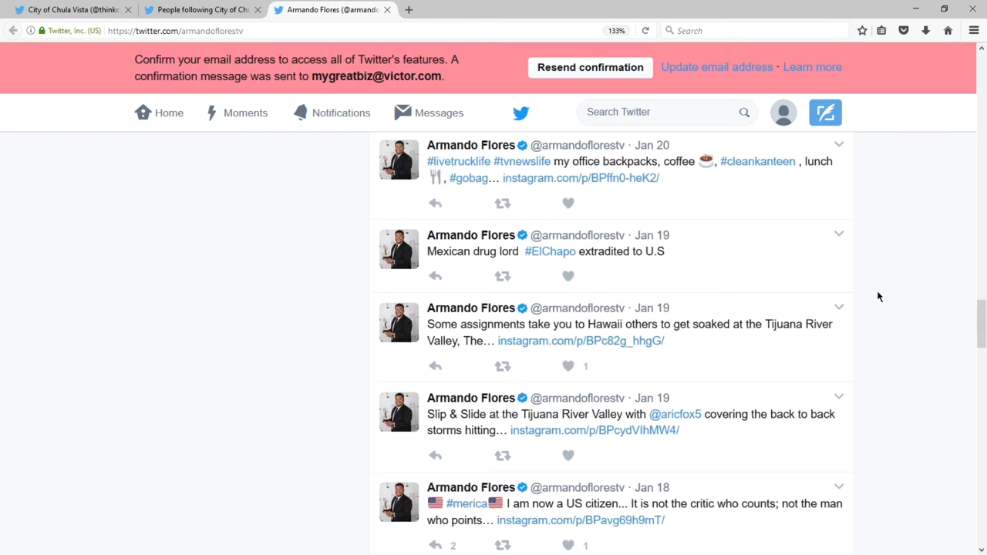
middle_click(307, 10)
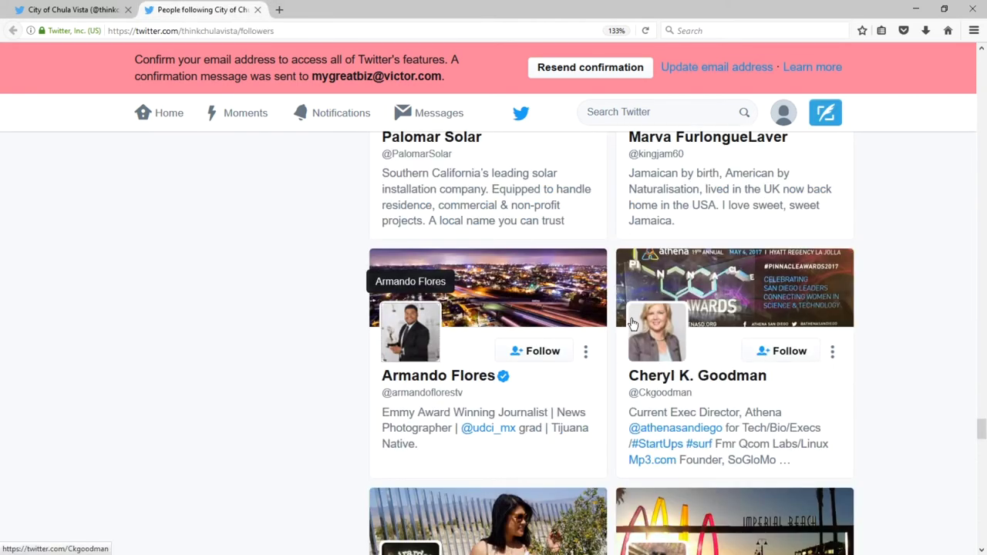
Reply 'Petco Park helps make it America's Finest City!' to the Athena director's Apr 18 Petco Park tweet.
middle_click(669, 340)
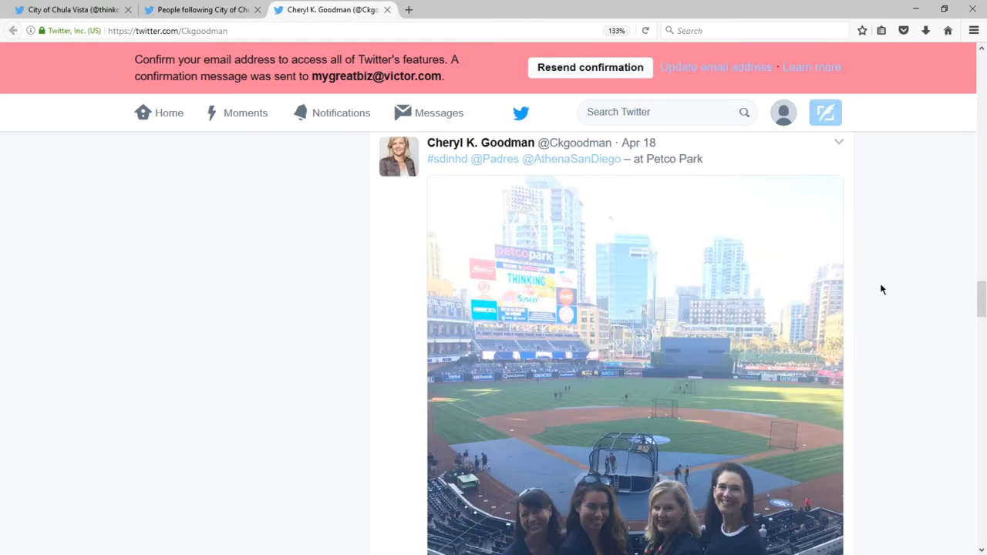
scroll(880, 284, "down", 2)
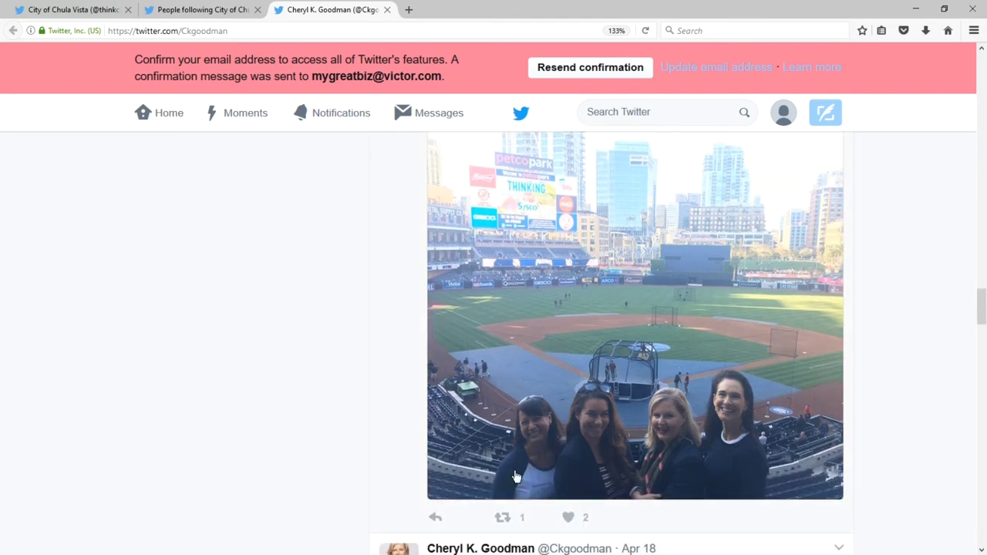
left_click(436, 518)
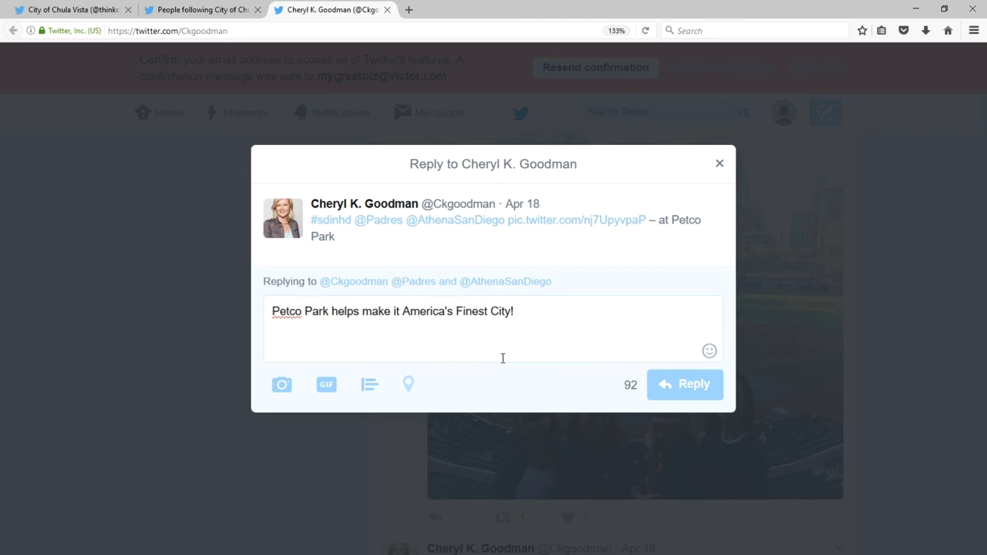
key("Escape")
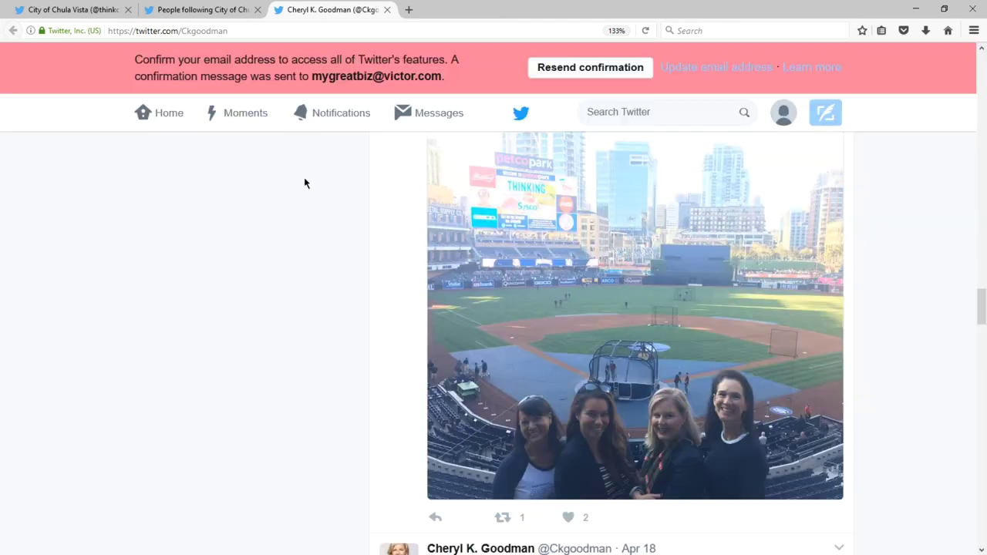
Close the Athena director's profile tab and the followers list tab, leaving the city's profile open.
middle_click(311, 8)
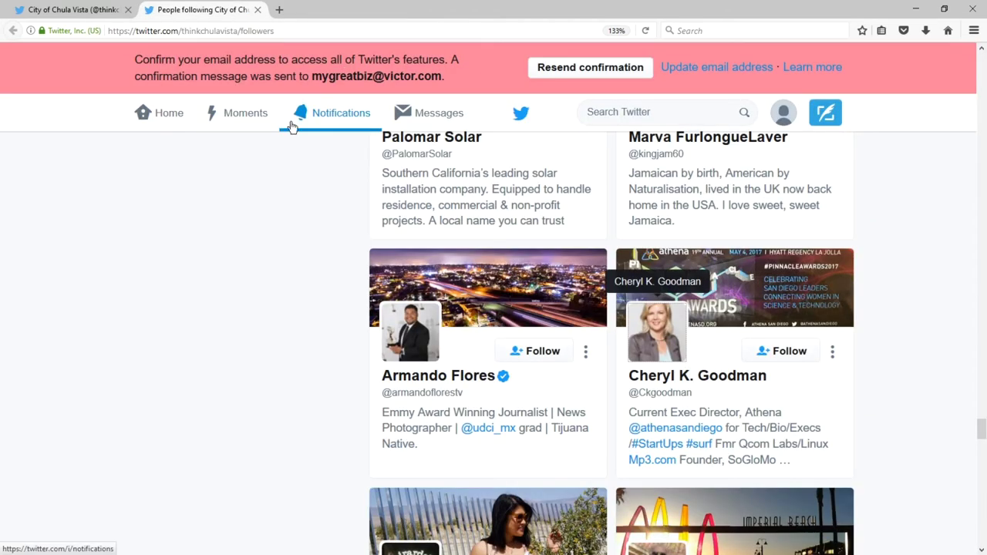
scroll(237, 330, "down", 10)
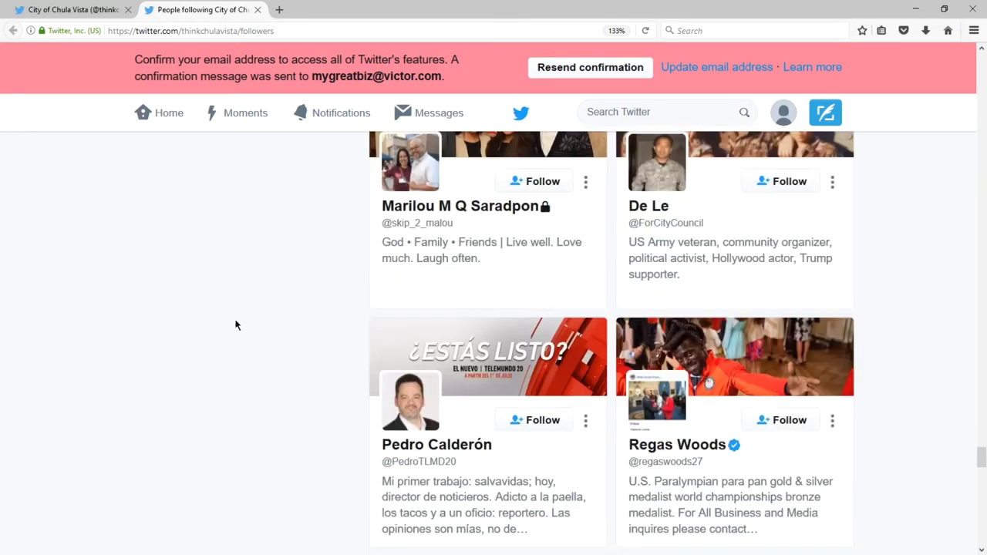
scroll(236, 324, "down", 5)
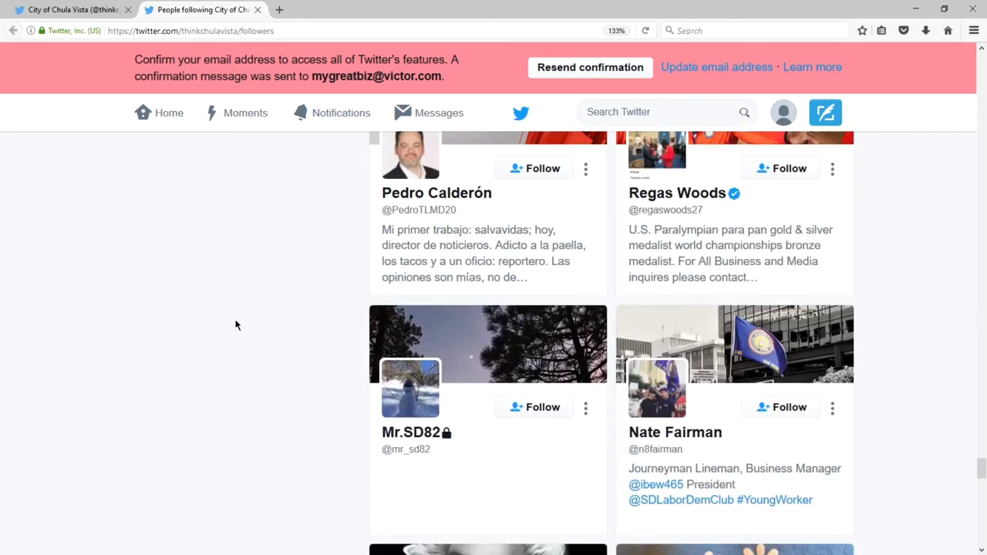
scroll(236, 325, "down", 4)
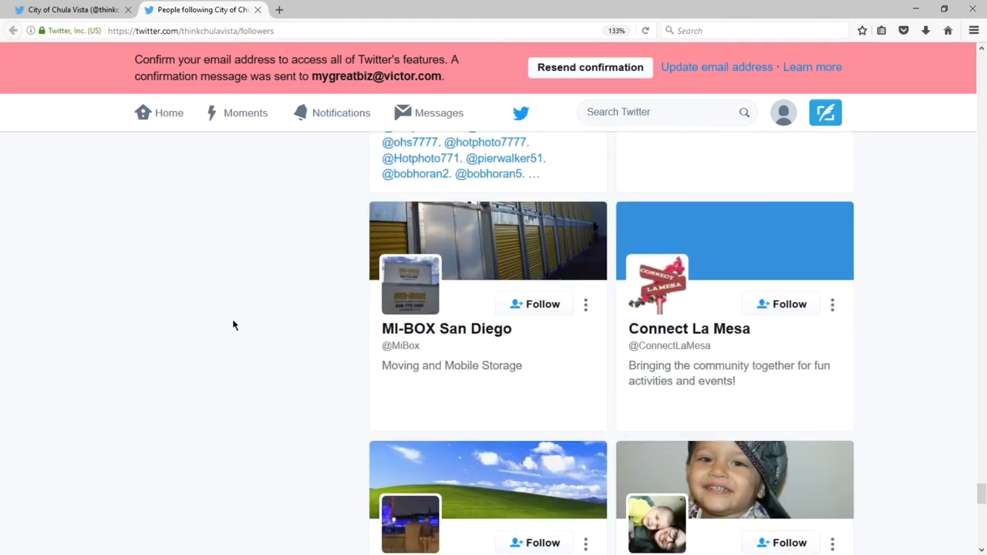
scroll(233, 324, "down", 3)
scroll(233, 325, "down", 5)
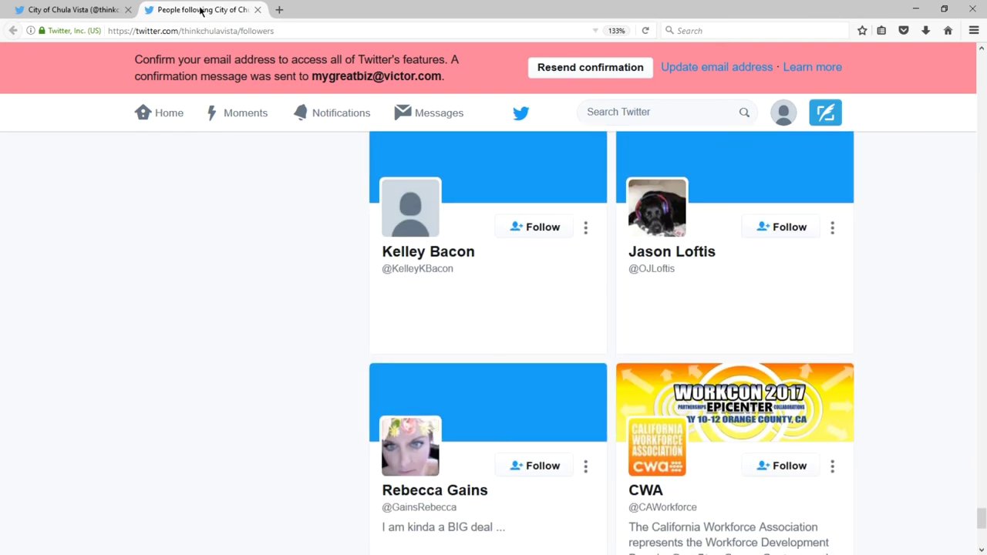
middle_click(200, 9)
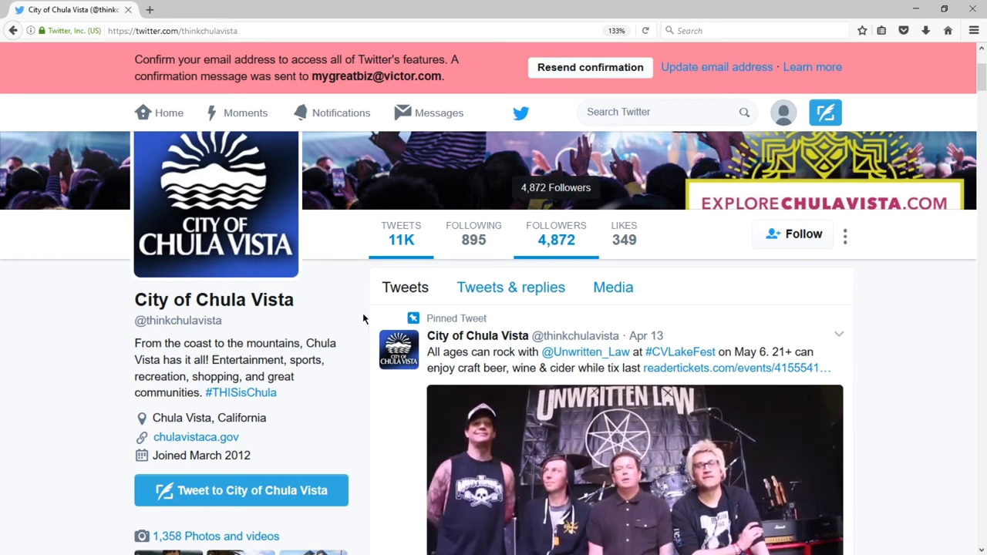
Open City of Chula Vista's Apr 30 'Cicla Vista is happening now' tweet by itself.
scroll(390, 367, "down", 5)
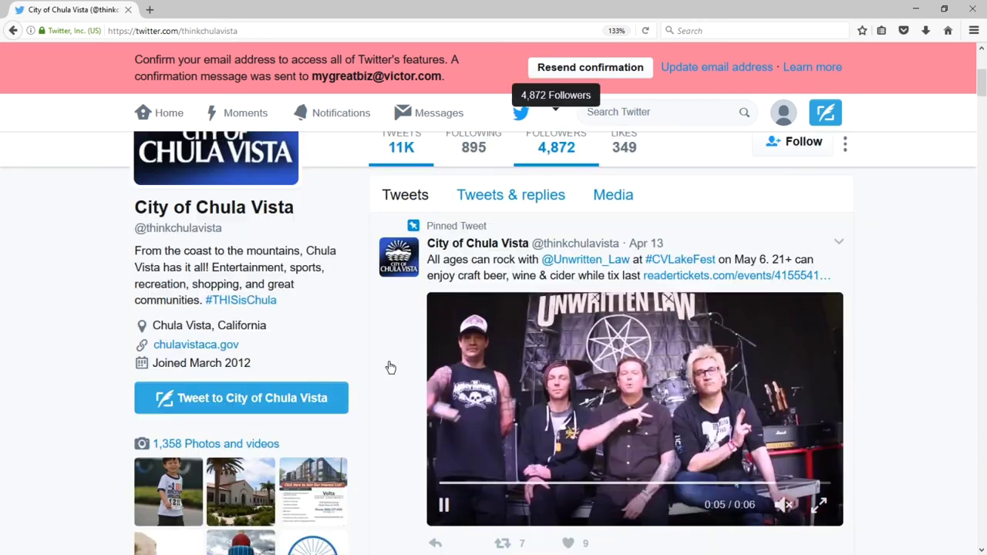
scroll(389, 367, "down", 4)
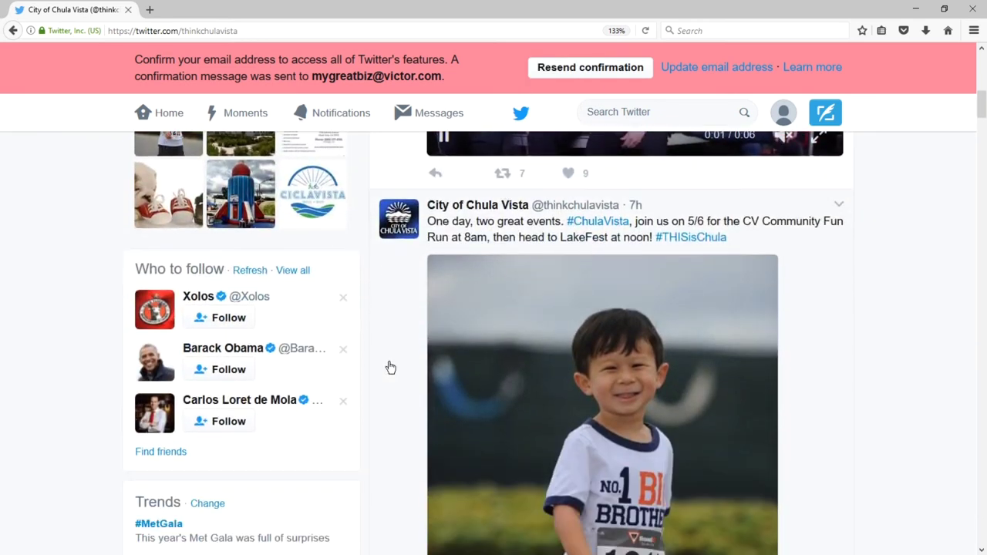
scroll(391, 367, "down", 4)
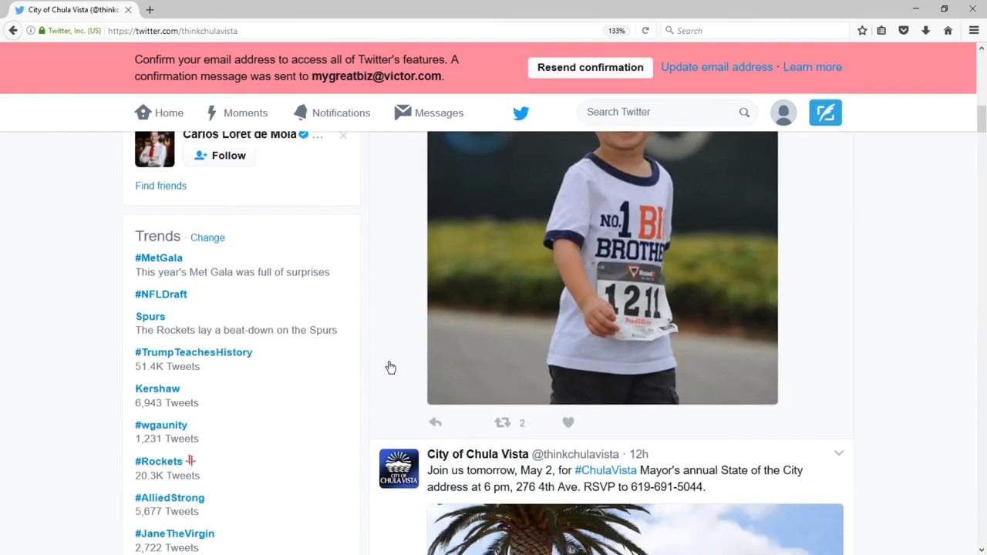
scroll(389, 367, "down", 8)
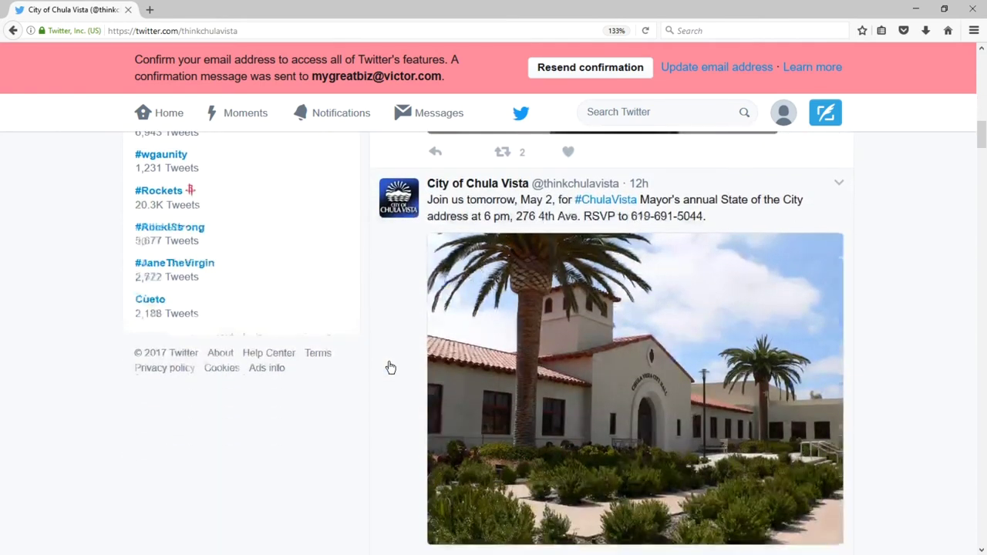
scroll(302, 367, "down", 6)
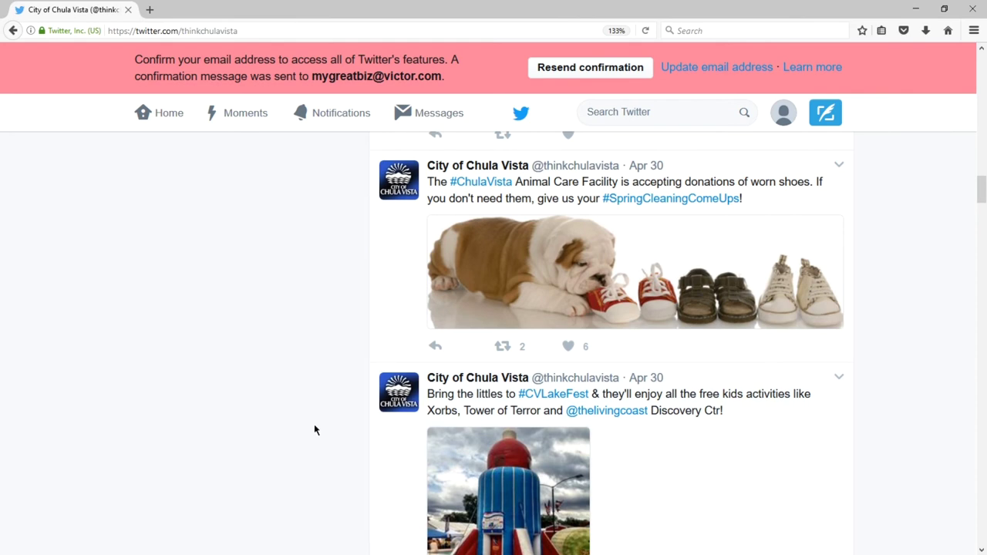
scroll(314, 428, "down", 2)
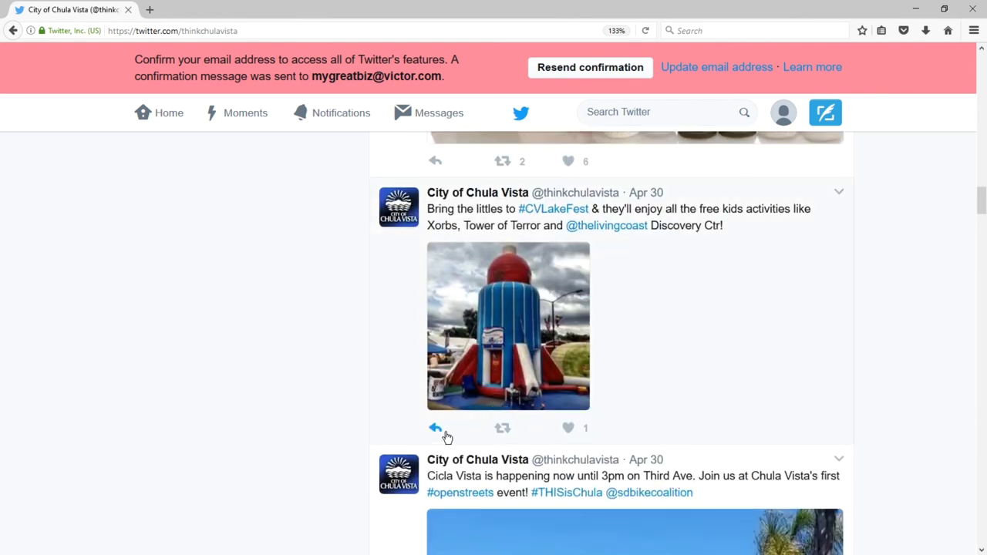
scroll(444, 436, "down", 3)
scroll(444, 436, "down", 4)
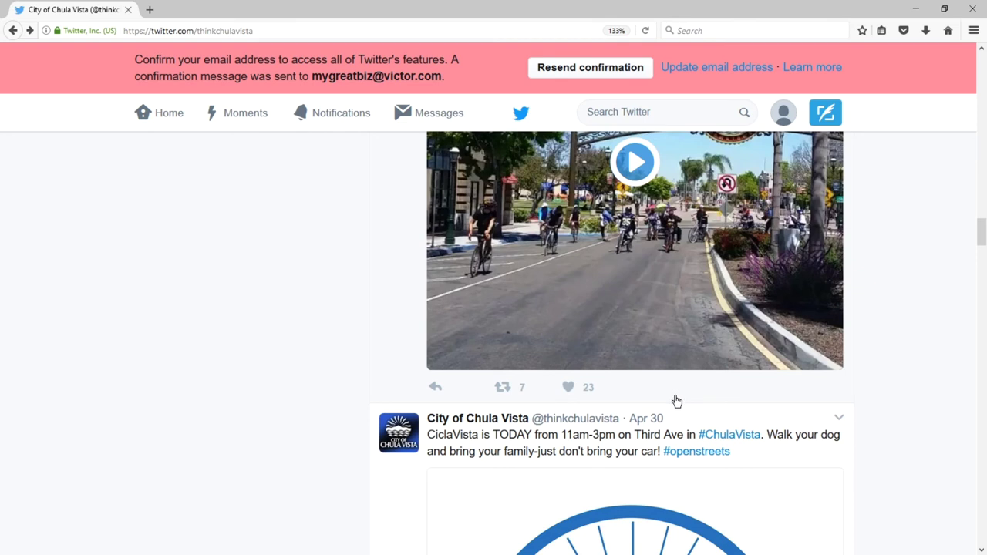
scroll(379, 307, "up", 5)
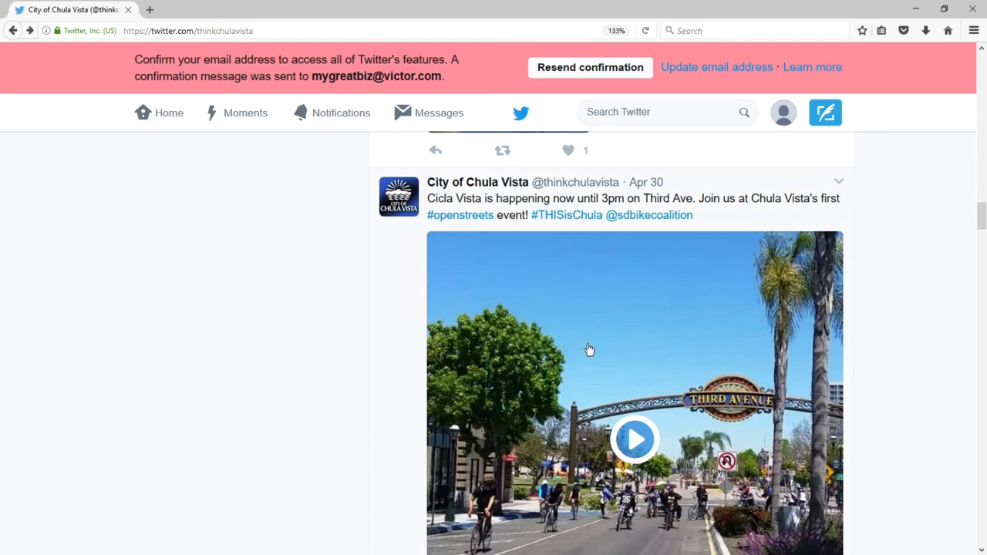
left_click(653, 183)
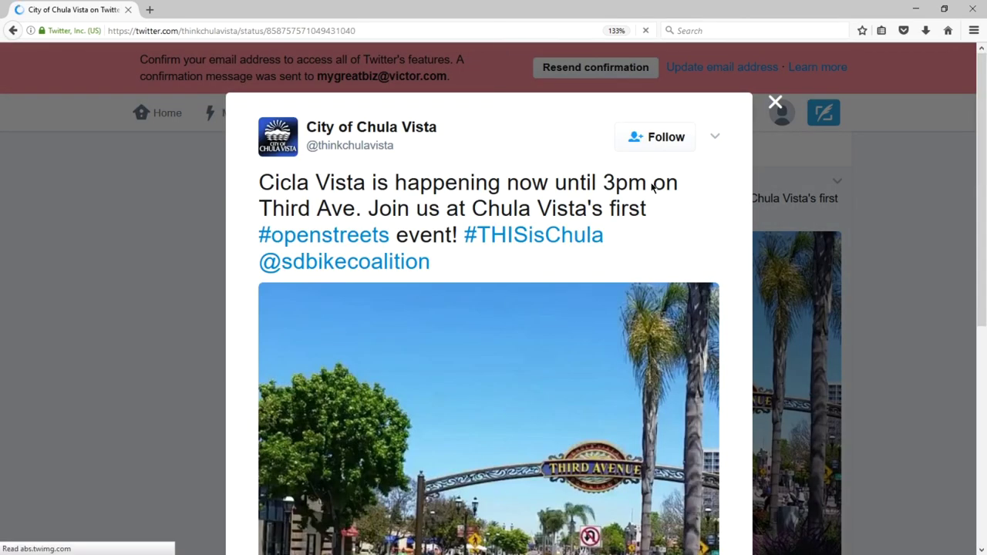
Follow a local user from the tweet's 'Liked 23 times' list.
scroll(280, 402, "down", 6)
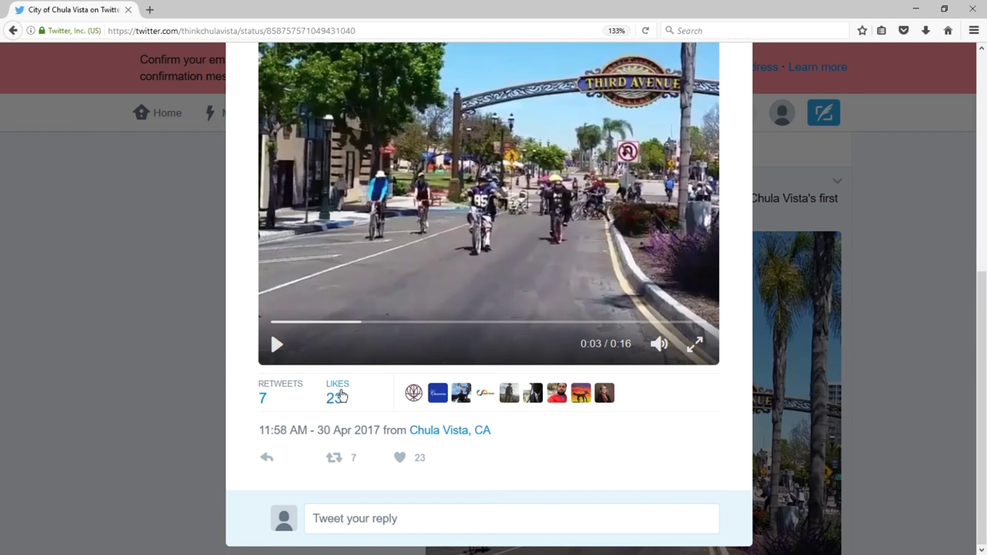
left_click(342, 396)
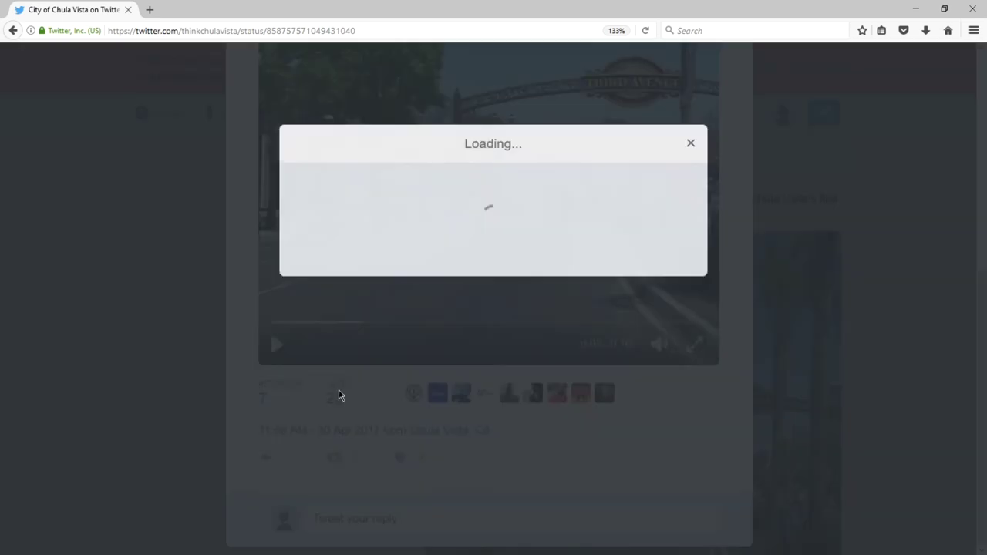
scroll(550, 330, "down", 4)
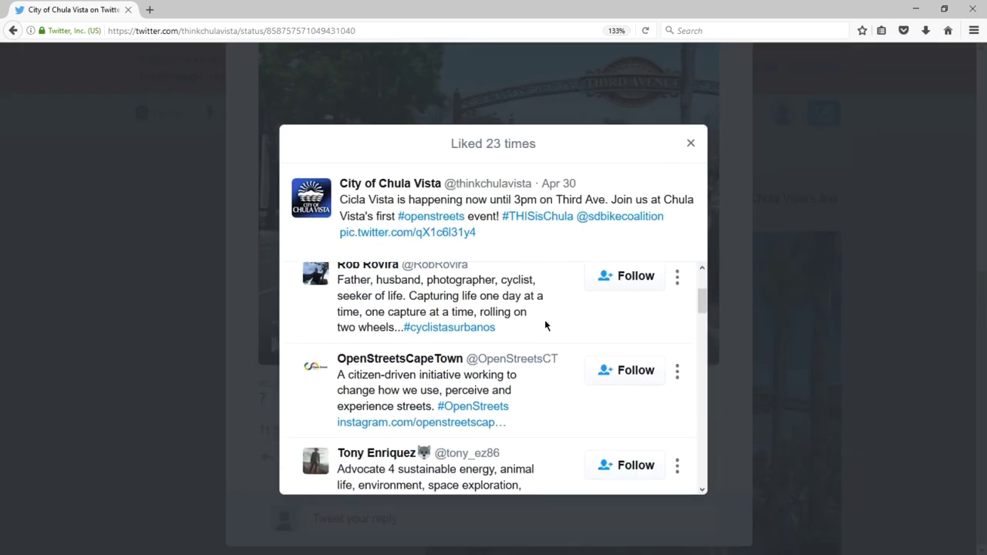
scroll(545, 324, "down", 5)
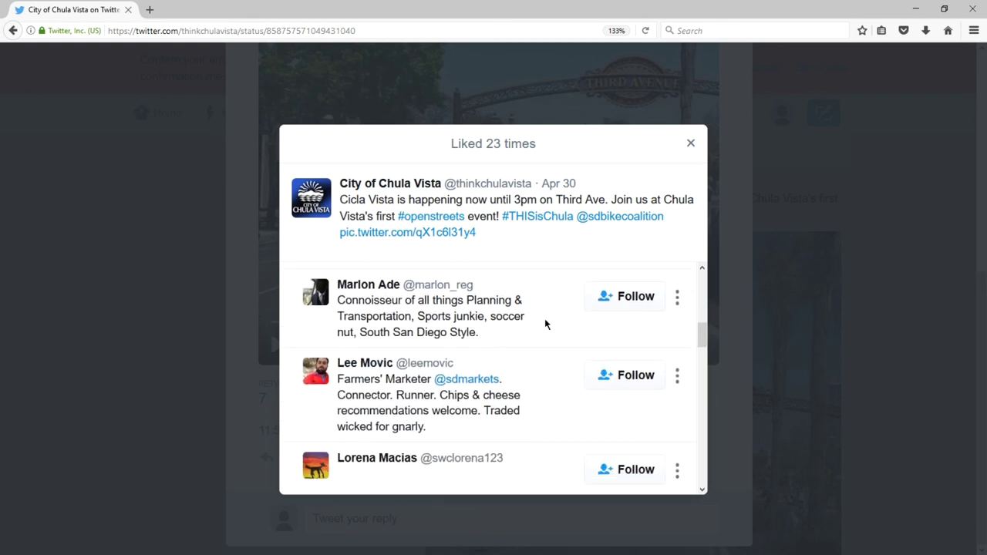
left_click(623, 305)
Open another local liker's profile from the likes list.
scroll(437, 339, "down", 1)
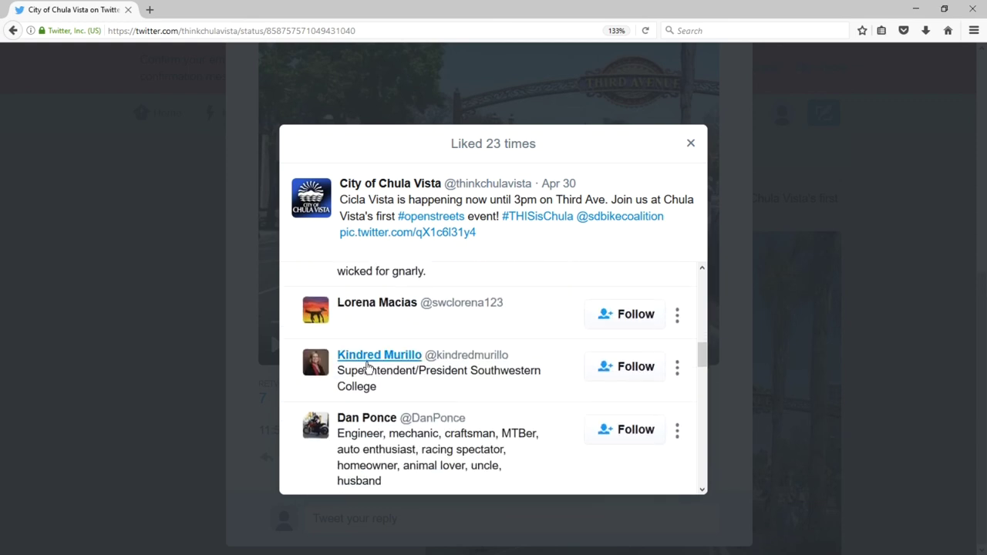
scroll(342, 287, "down", 2)
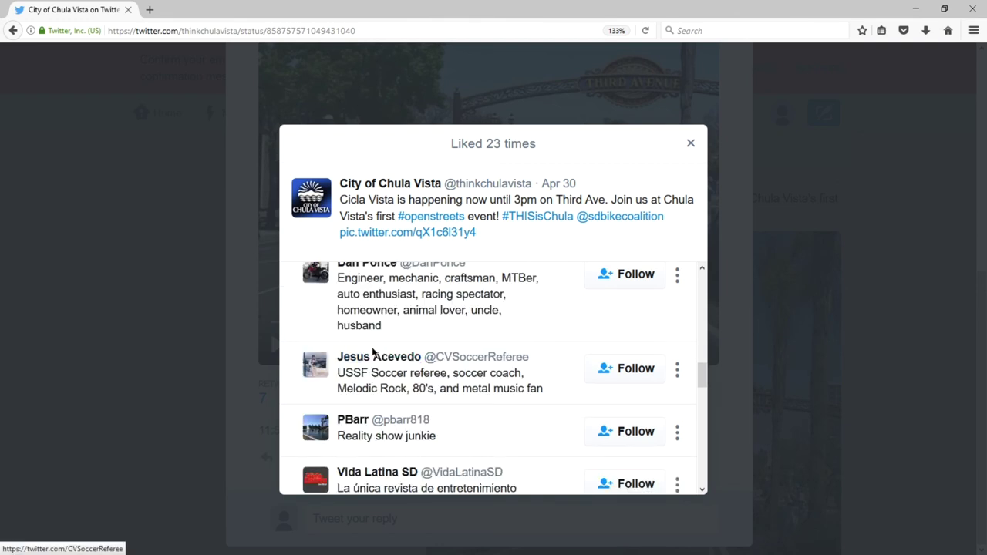
scroll(380, 363, "down", 3)
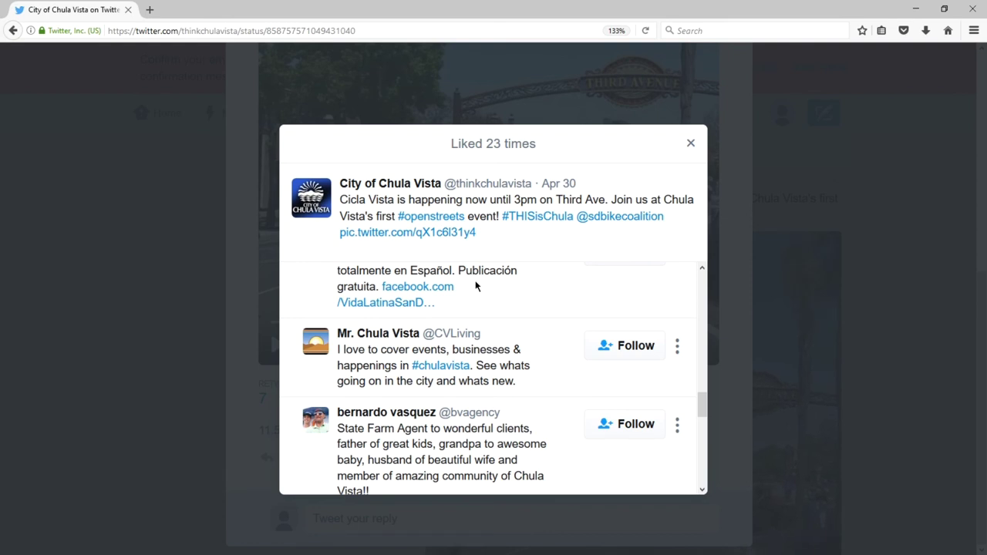
scroll(476, 286, "down", 1)
left_click(403, 335)
Reply 'It's hard to believe we're almost half-way through 2017!' to the local agent's May Day tweet.
scroll(365, 271, "down", 2)
scroll(363, 267, "down", 5)
left_click(430, 437)
type("It's hard to believe we're almost")
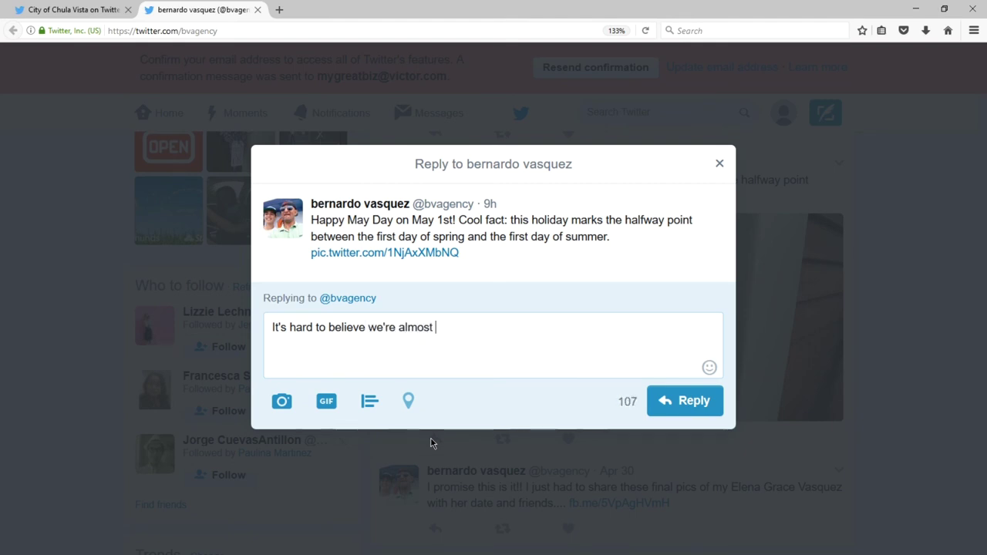
type(" half-way through 2017!")
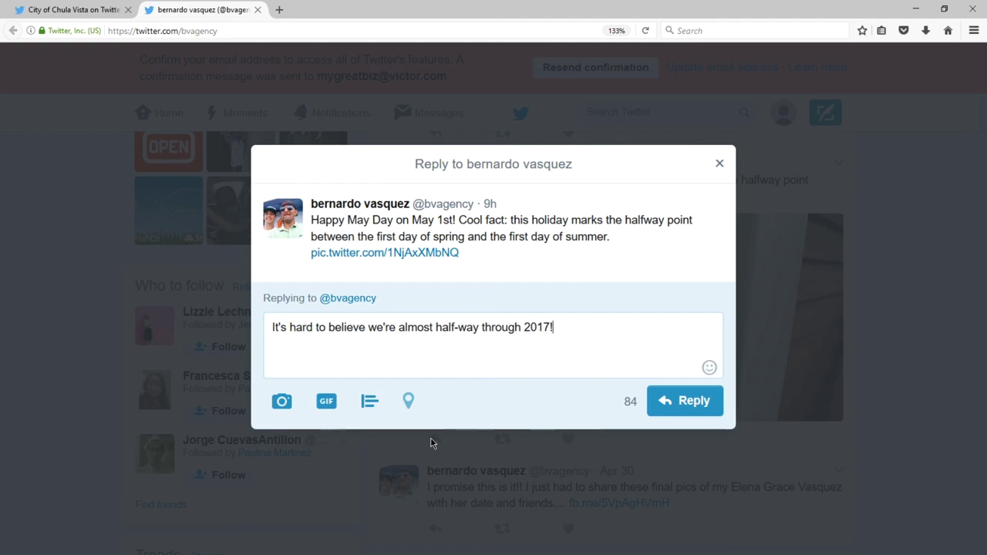
left_click(668, 415)
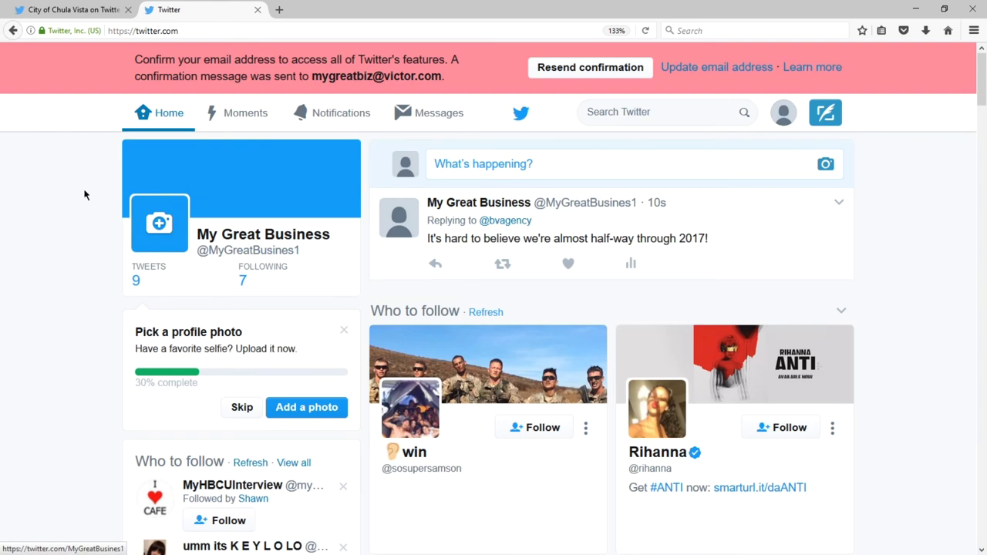